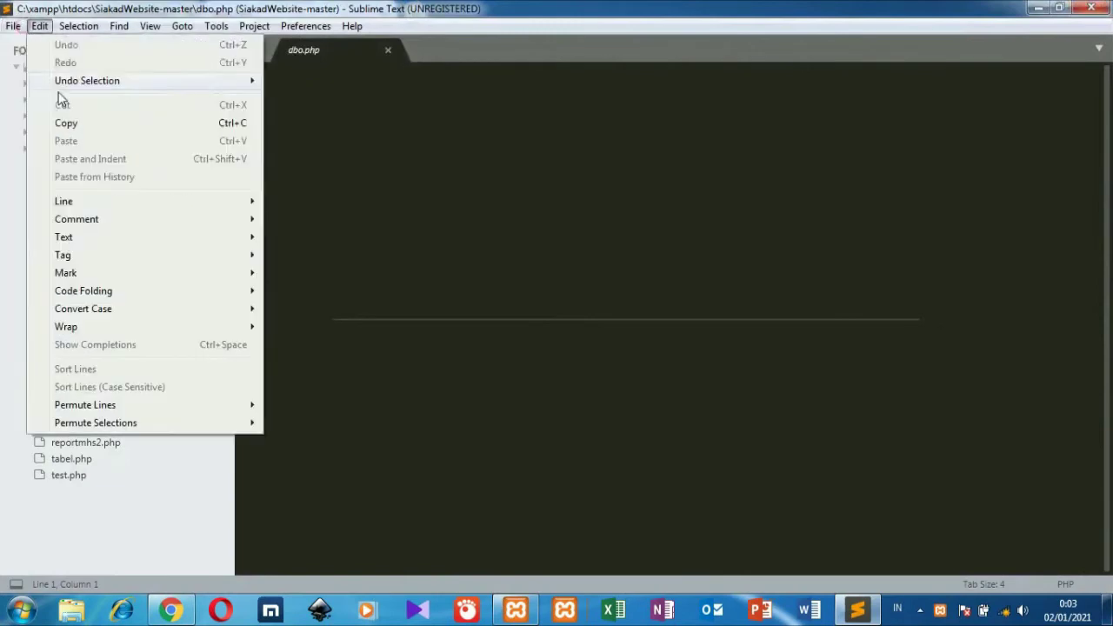
Step: Copy the database name assigned to $nama_db in dbo.php
click(46, 81)
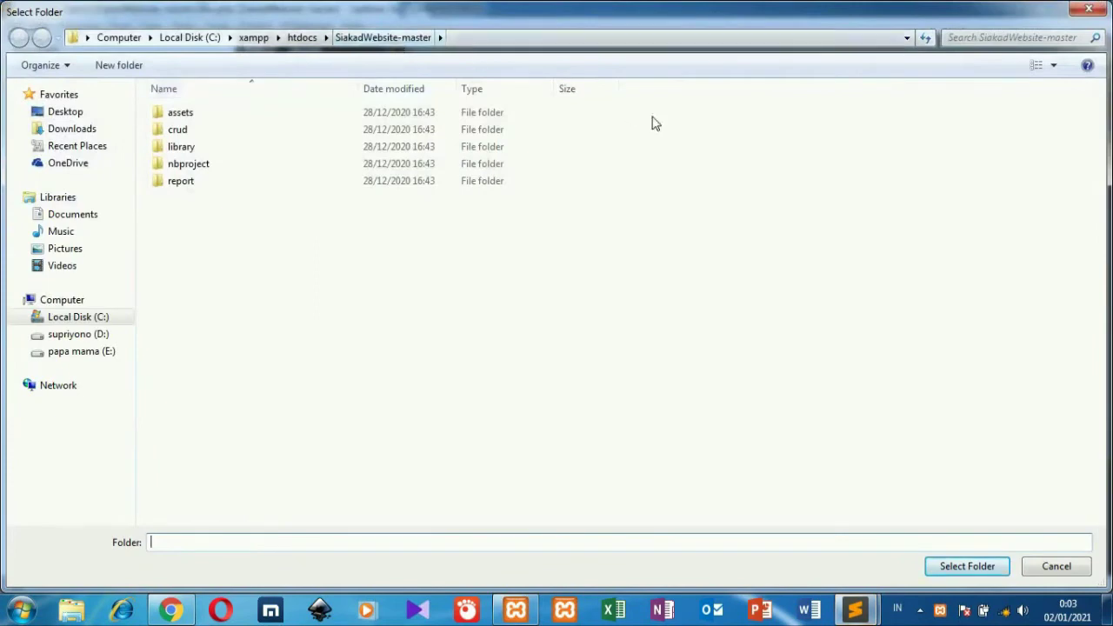
click(1089, 9)
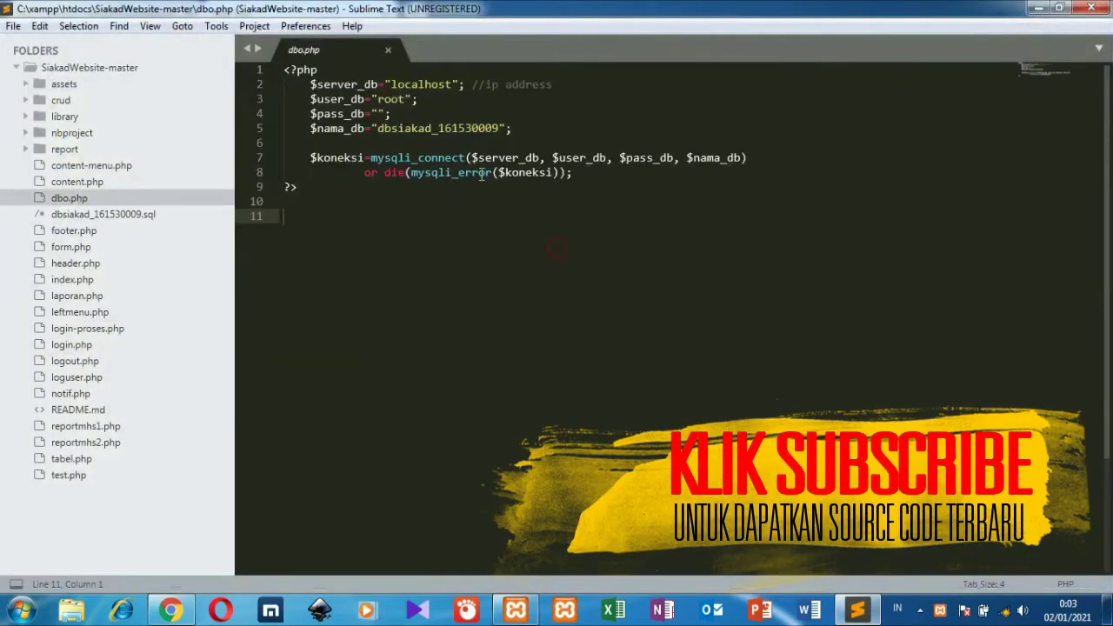
click(501, 128)
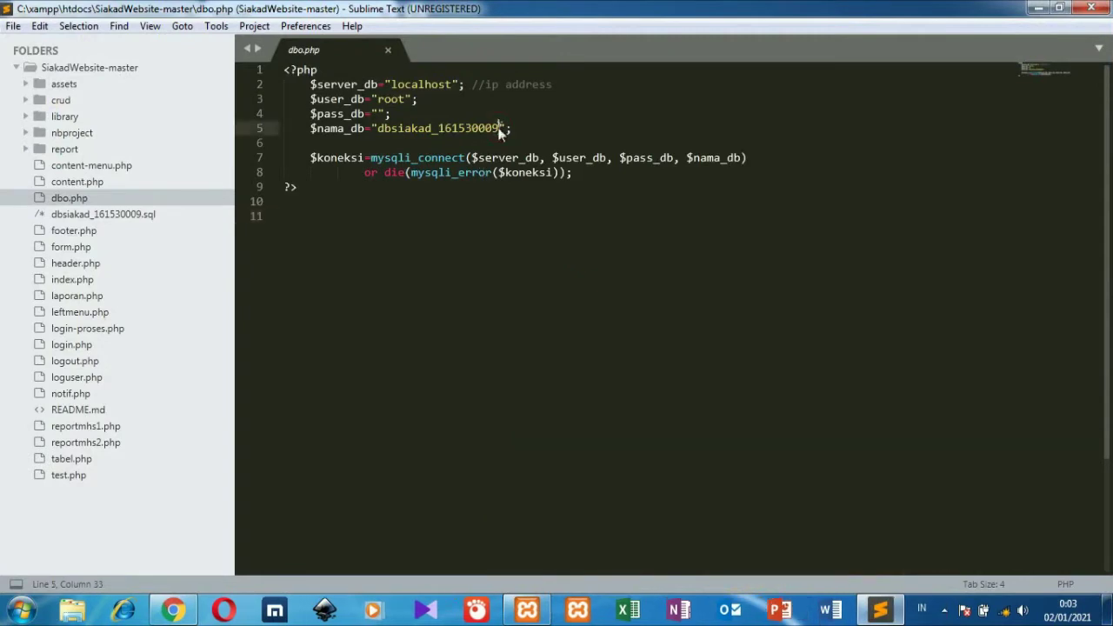
drag(500, 128, 378, 132)
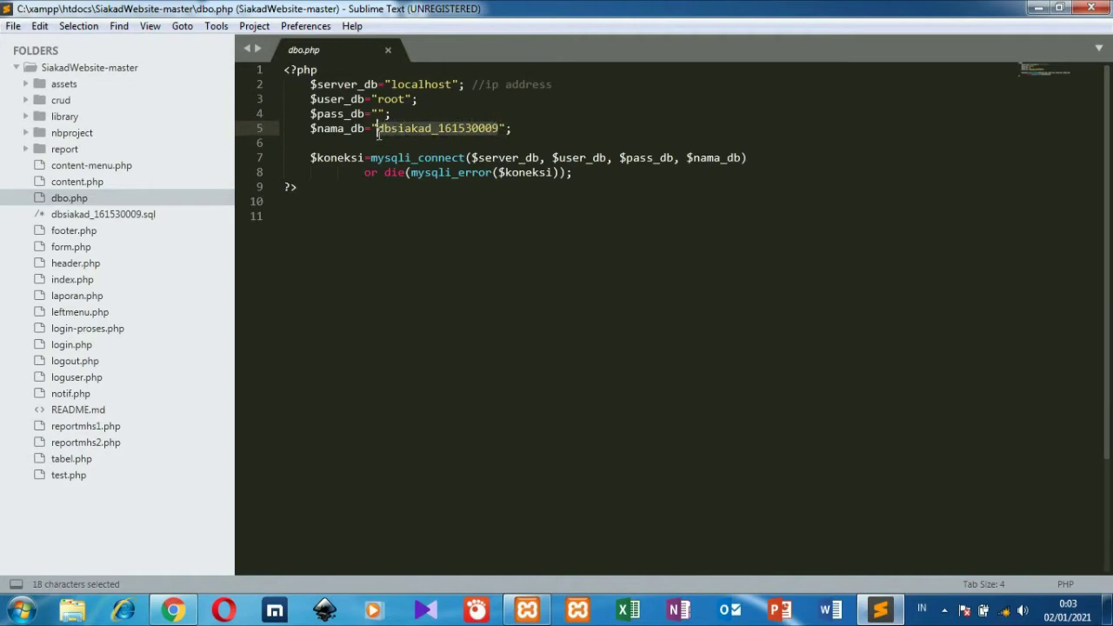
key(ctrl+c)
Step: Close the code editor and open the page for creating a new database in phpMyAdmin
click(1091, 7)
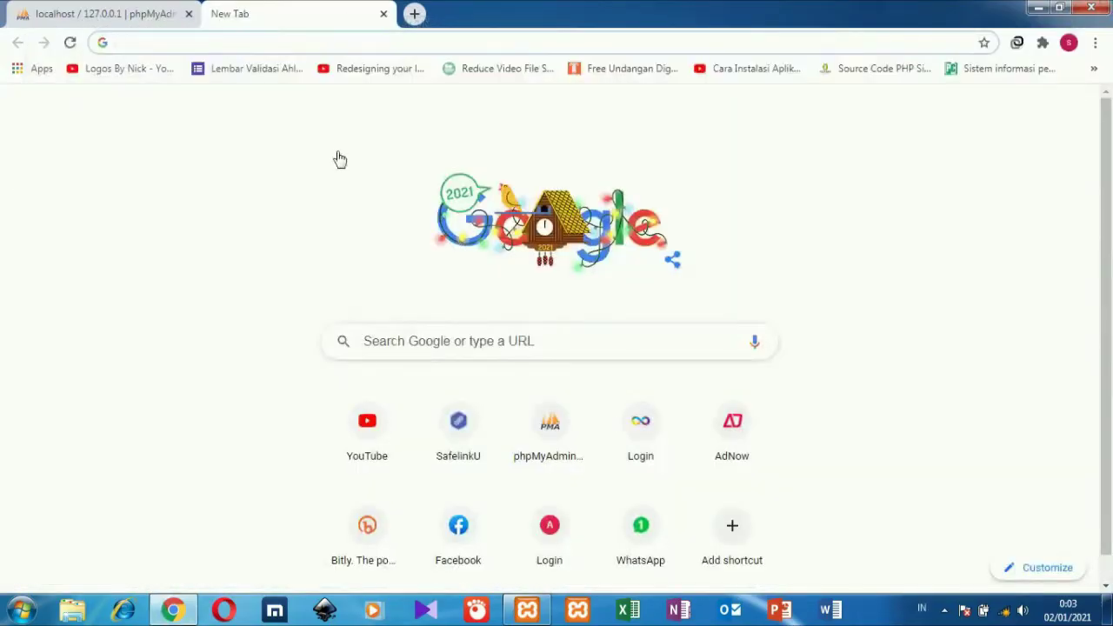
click(178, 11)
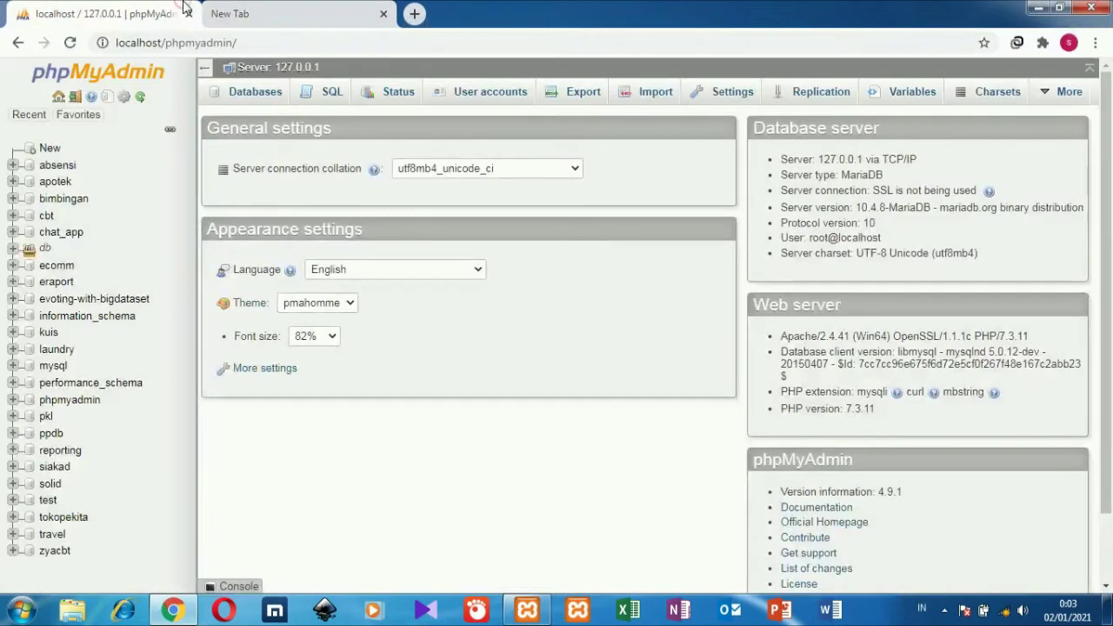
click(50, 149)
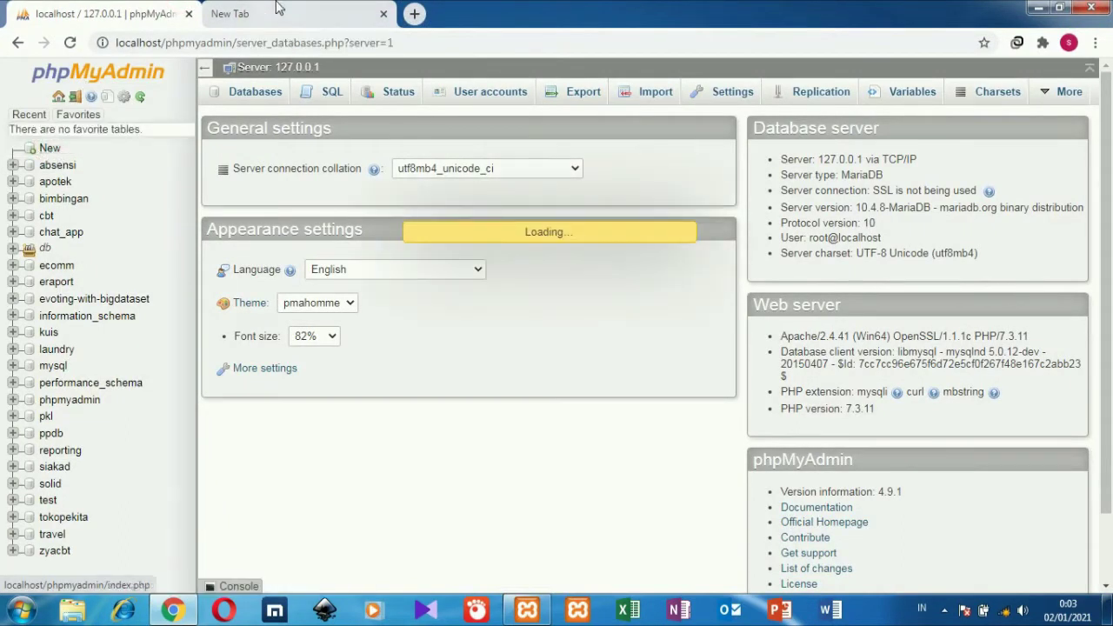
Step: Load localhost/SiakadWebsite-master/ in the second browser tab and examine the database name in its connection warning
click(278, 9)
text(l)
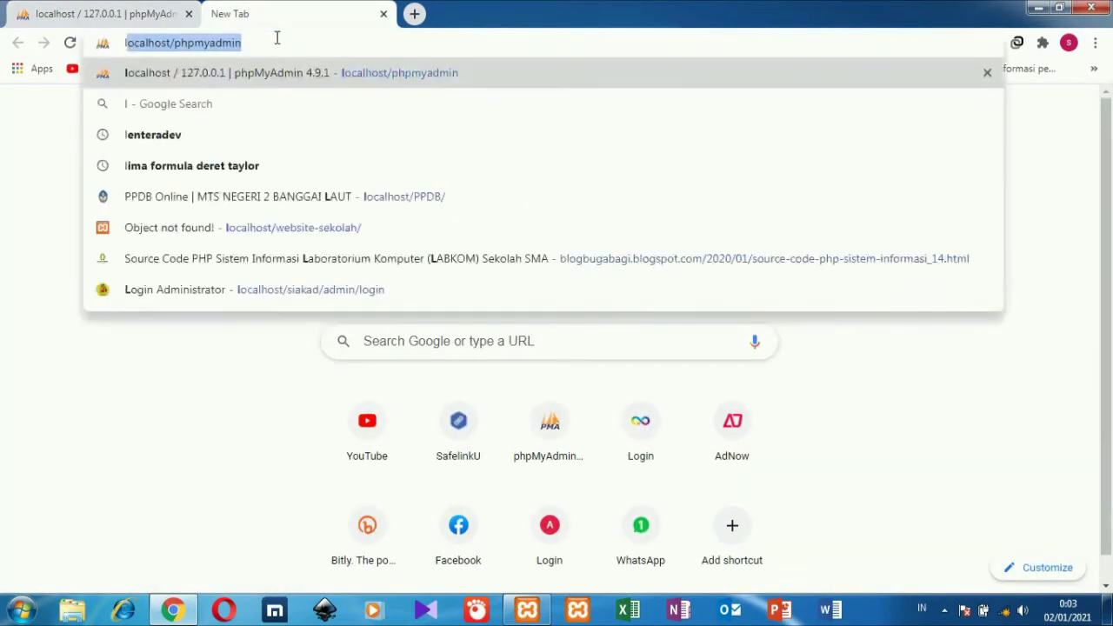
drag(276, 38, 176, 45)
text(sia)
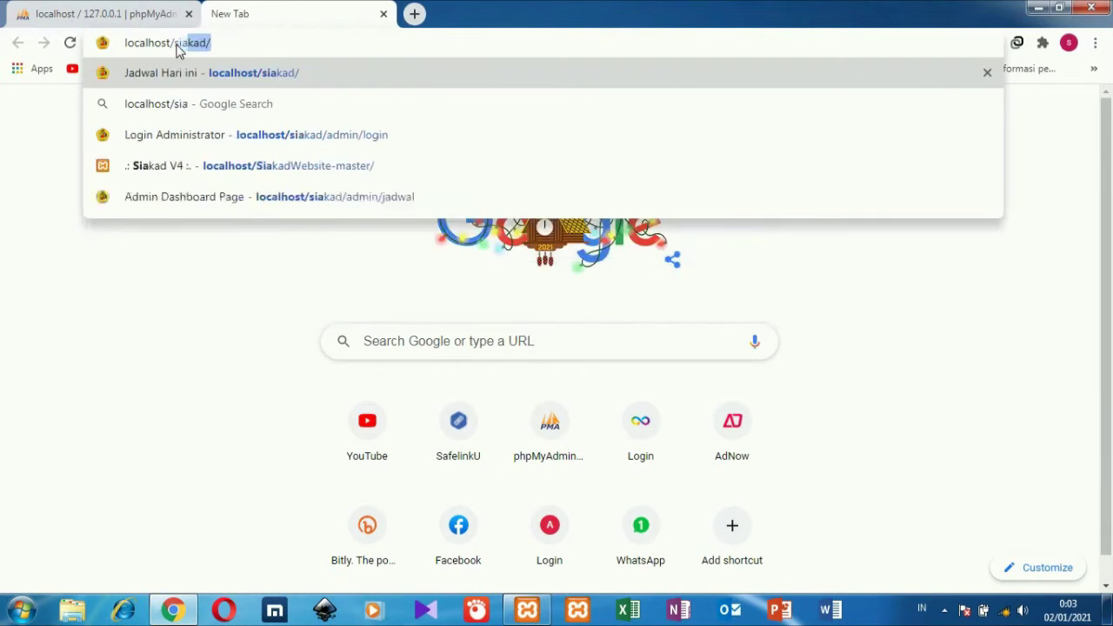
click(265, 181)
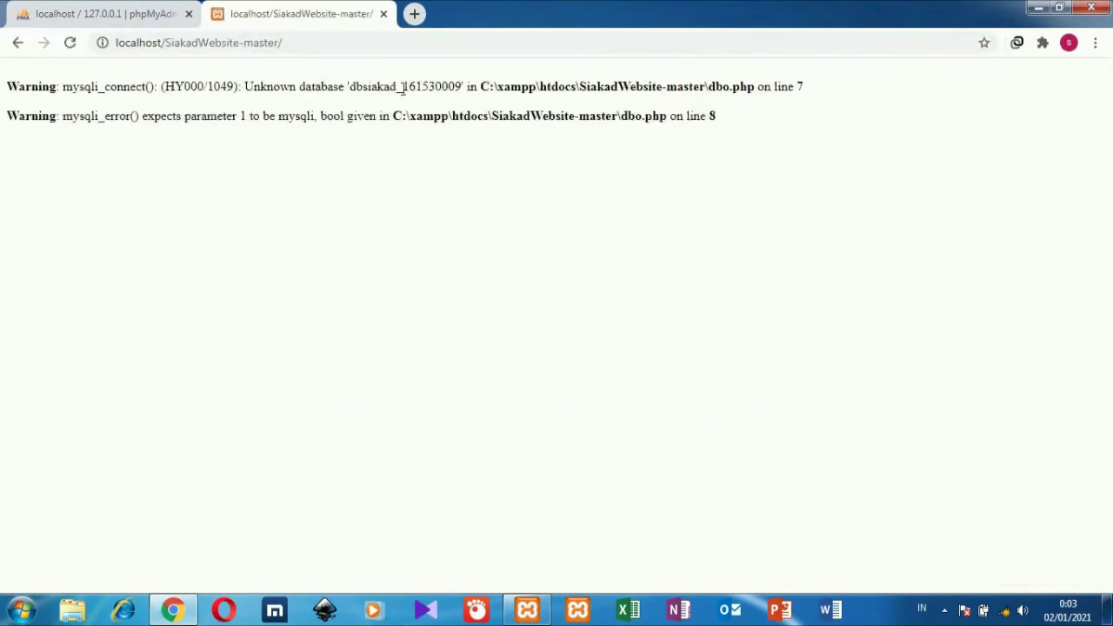
drag(350, 86, 451, 86)
Step: Switch to Sublime Text to check the database name in dbo.php, and return to phpMyAdmin in Chrome
click(104, 14)
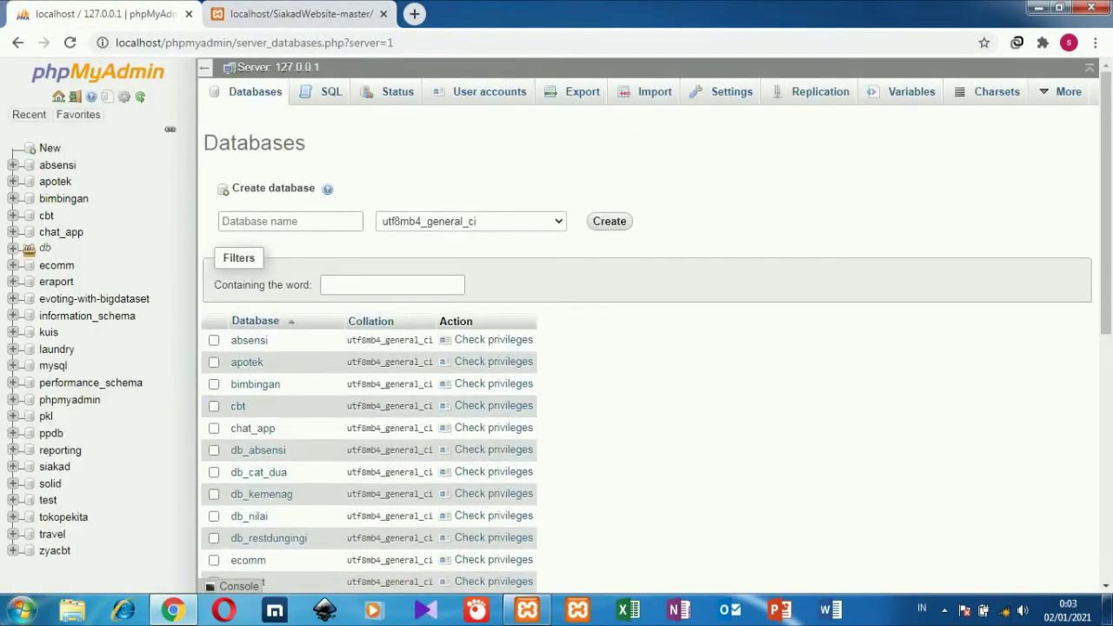
click(20, 610)
click(130, 332)
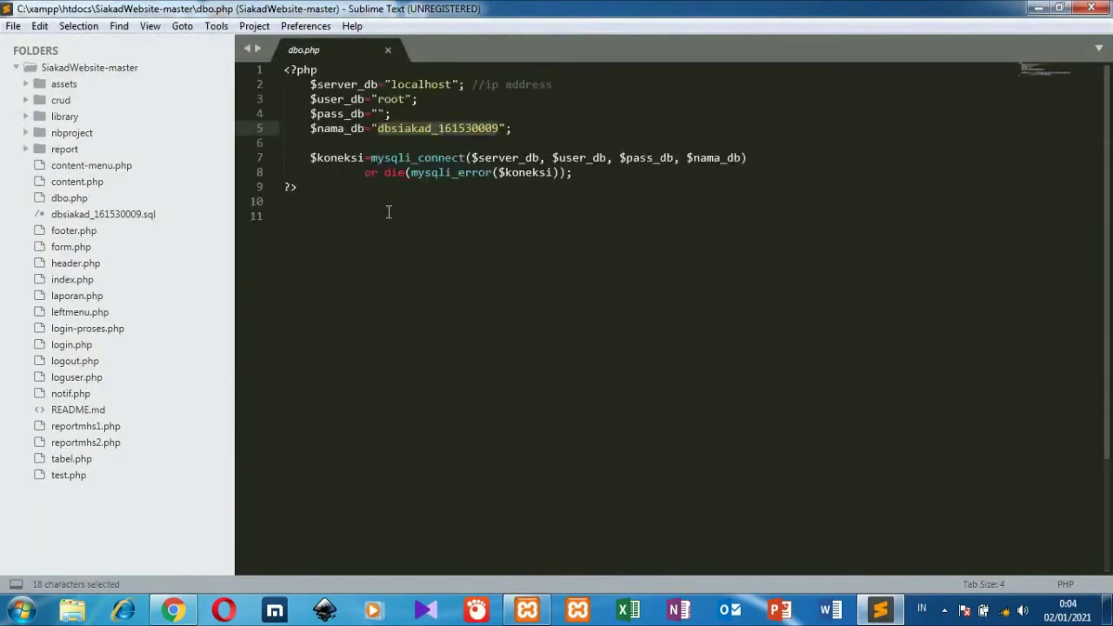
click(389, 213)
click(173, 608)
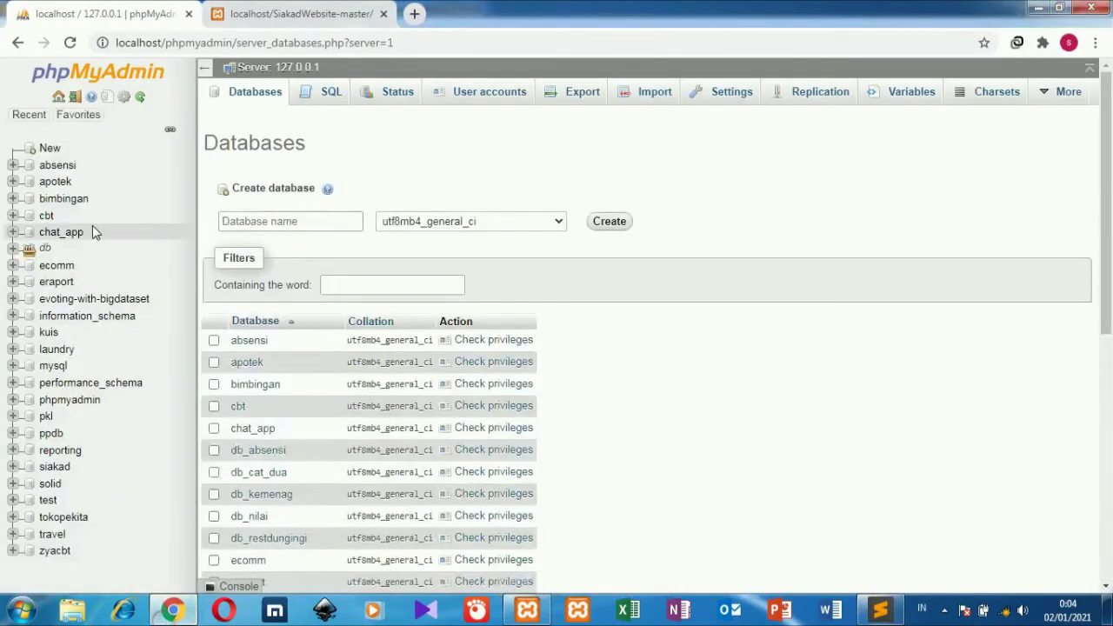
click(242, 221)
key(ctrl+v)
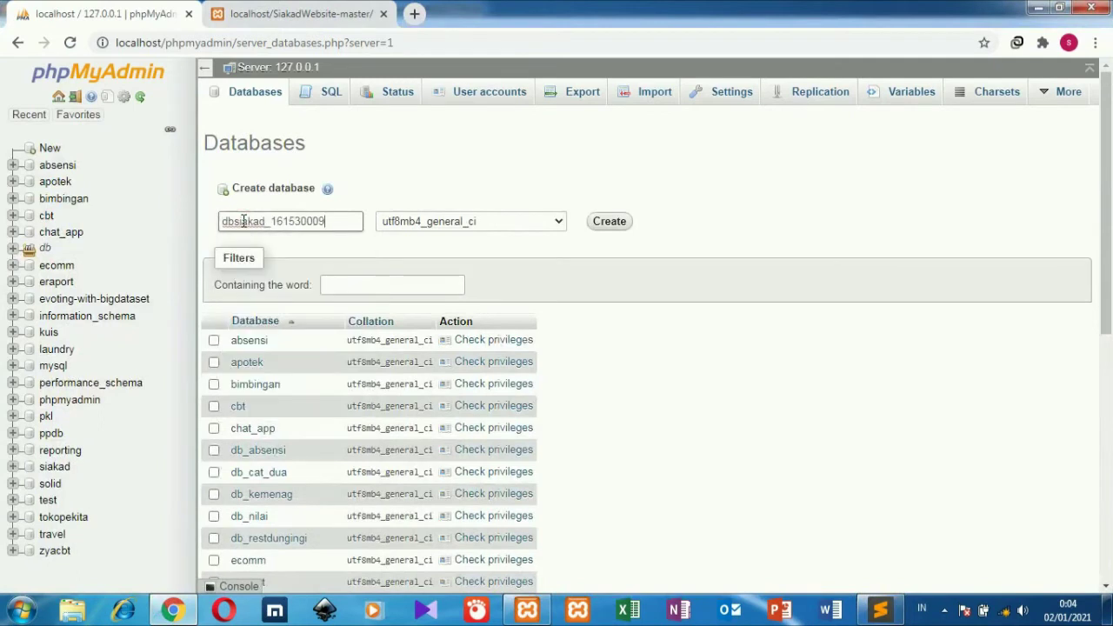
click(492, 223)
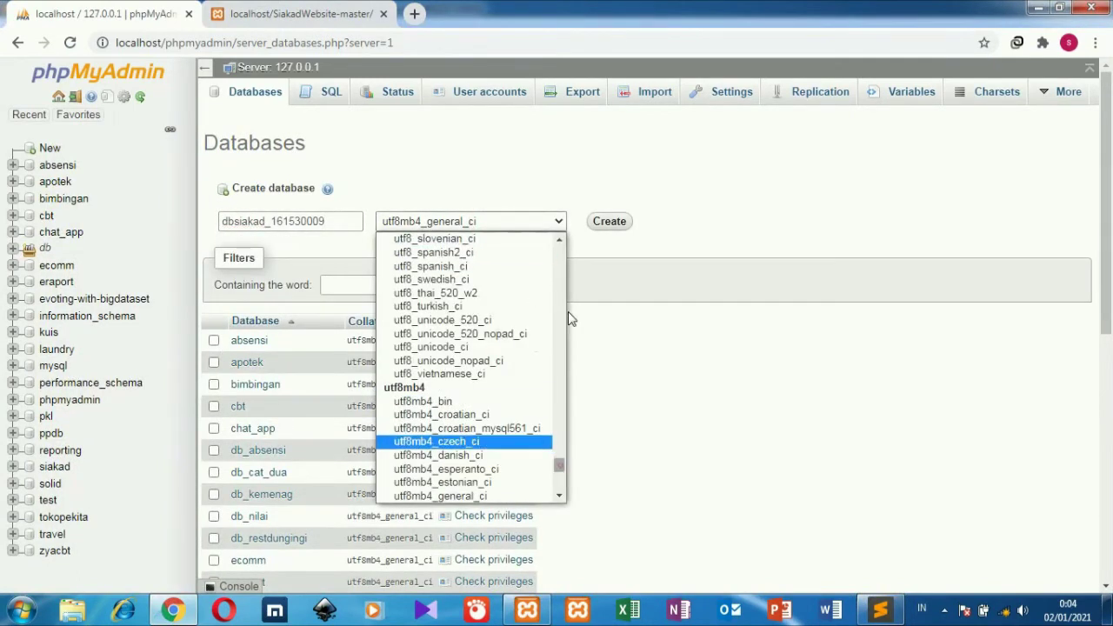
drag(559, 465, 569, 248)
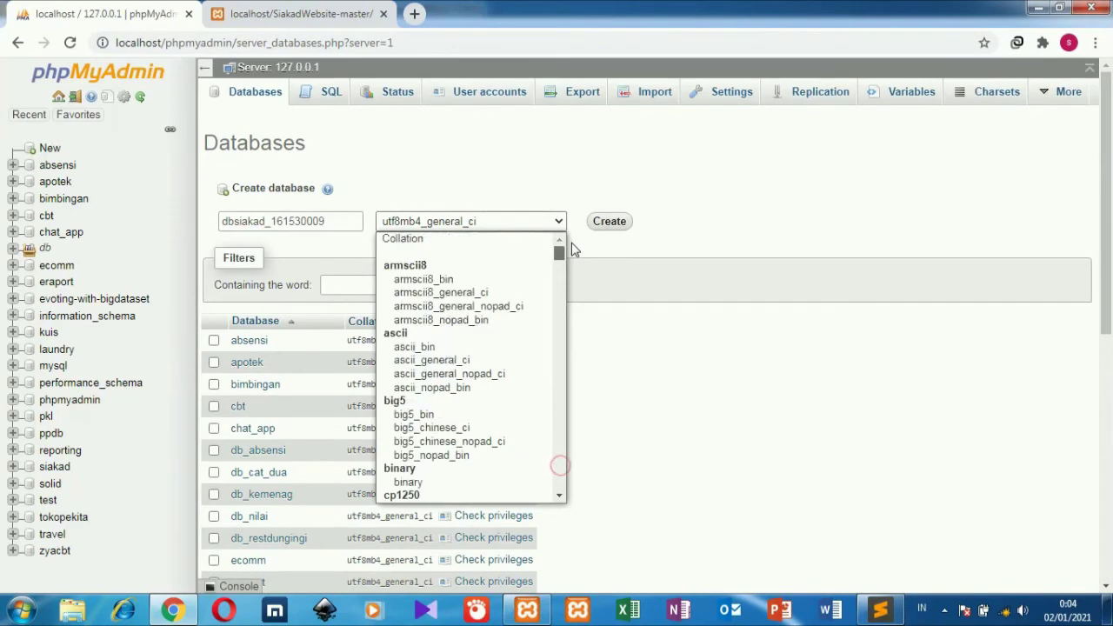
click(522, 236)
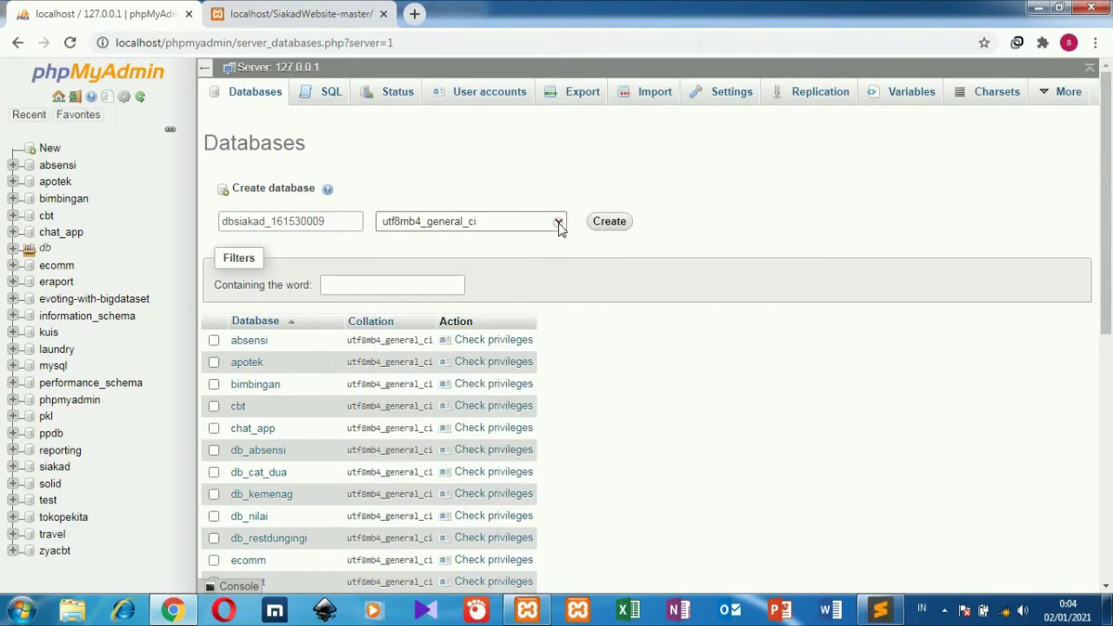
click(559, 223)
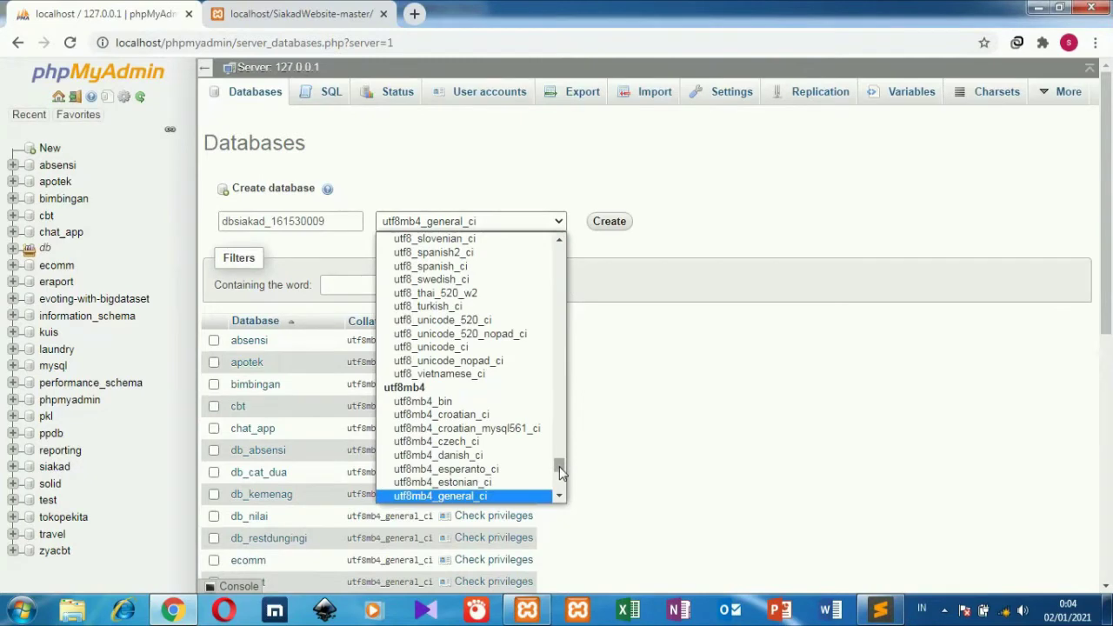
drag(559, 466, 561, 250)
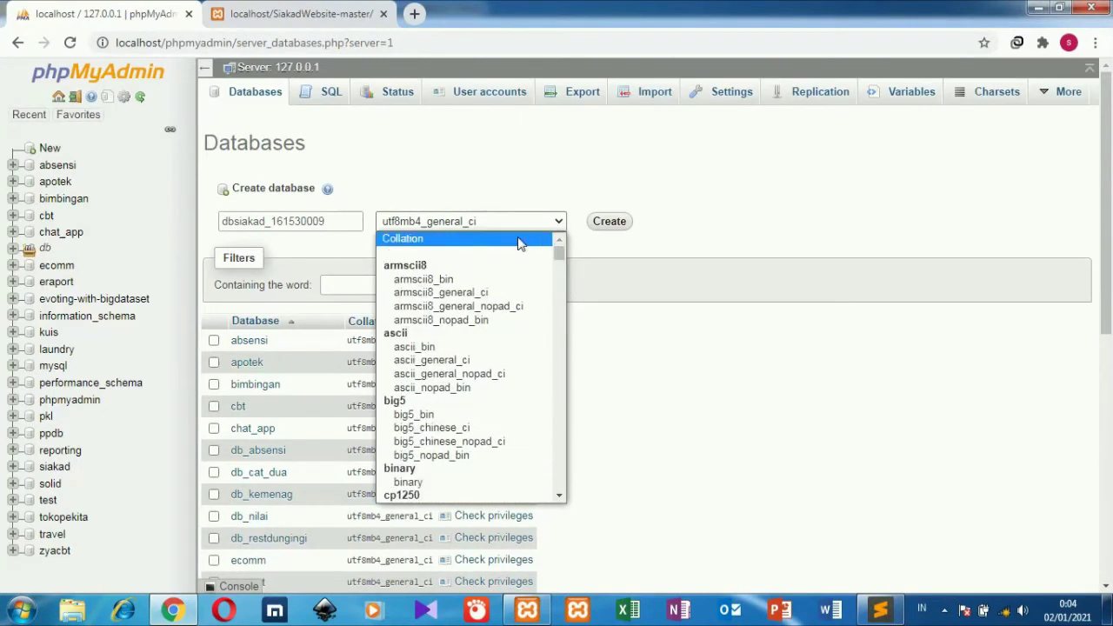
click(518, 239)
click(606, 226)
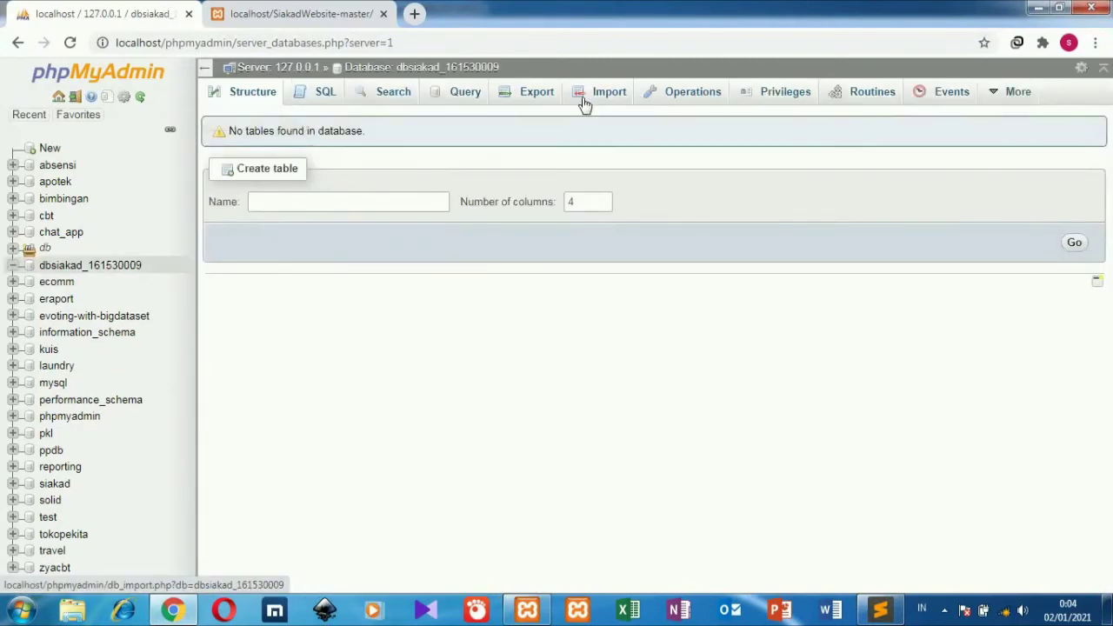
Step: Import the file dbsiakad_161530009.sql from the SiakadWebsite-master folder into the new database
click(585, 102)
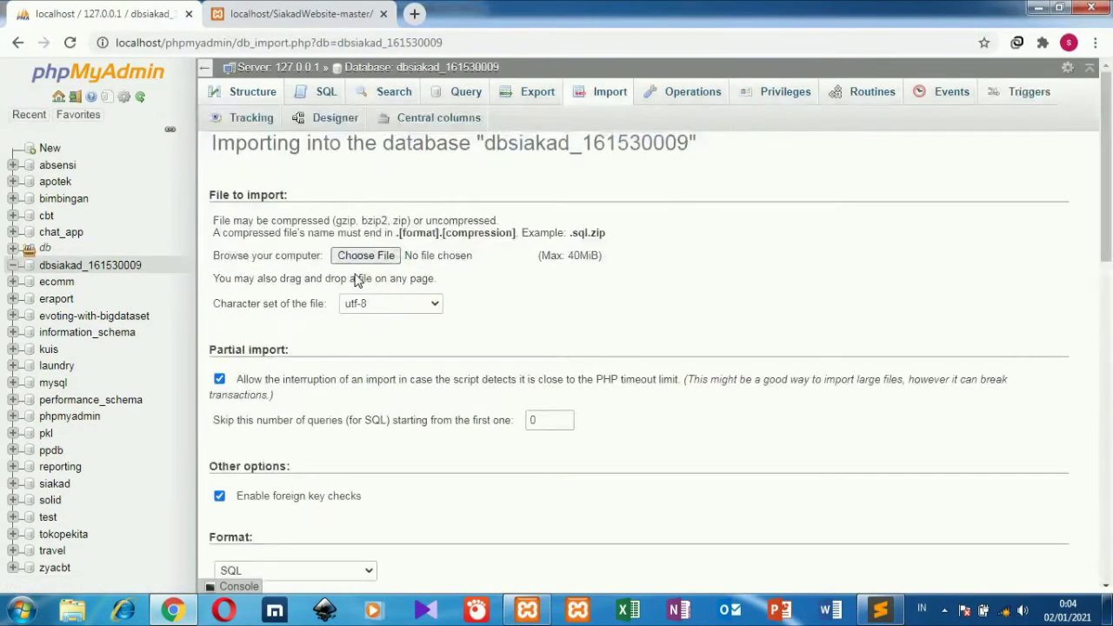
click(364, 261)
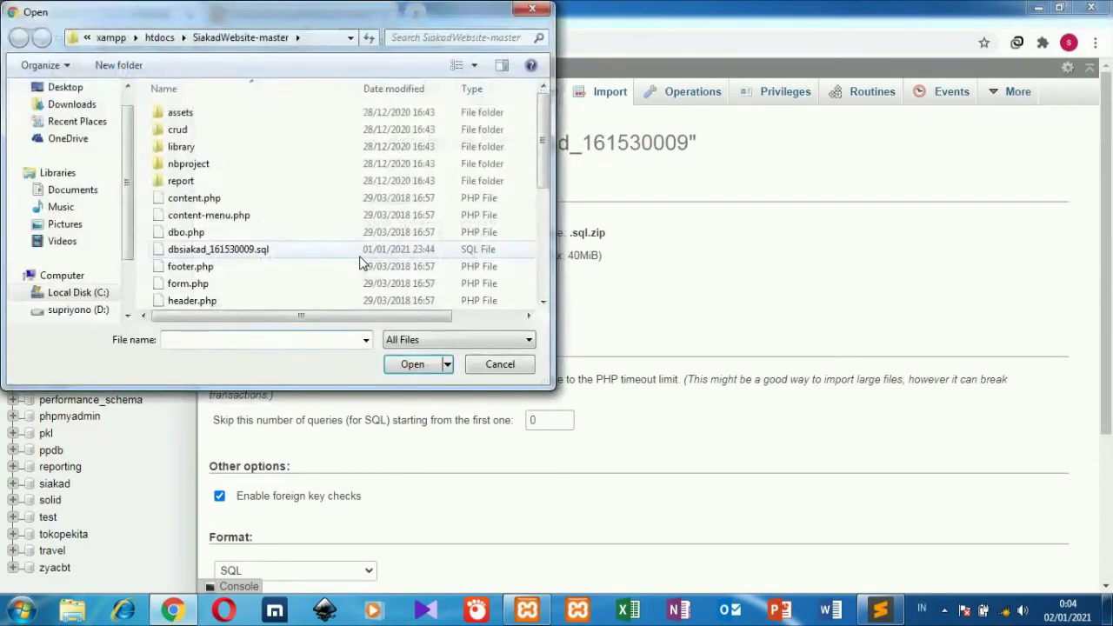
click(359, 252)
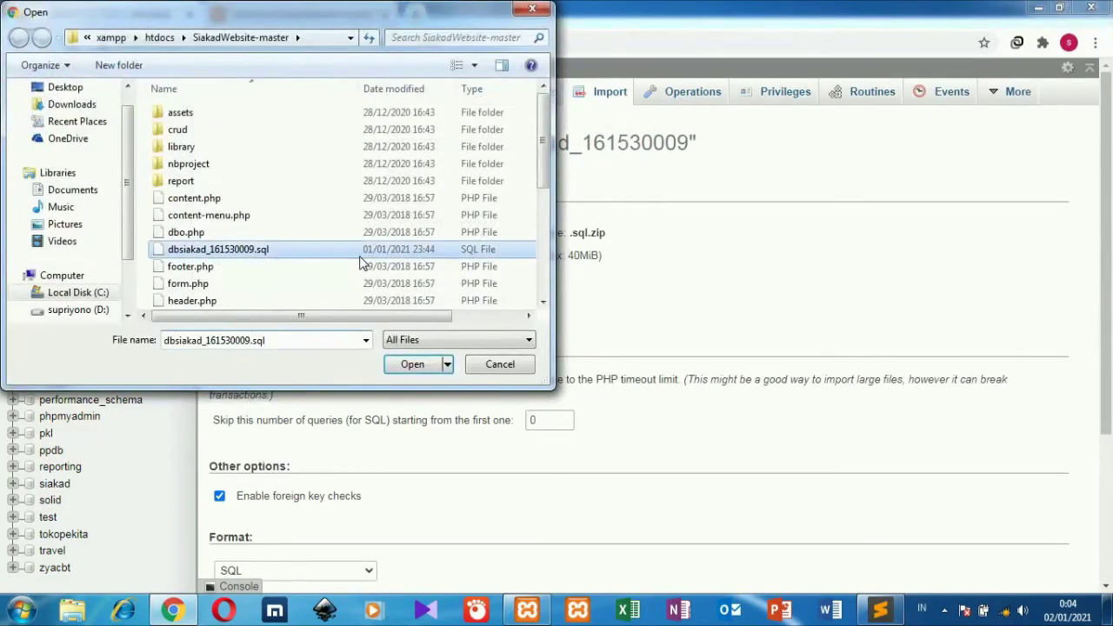
click(393, 367)
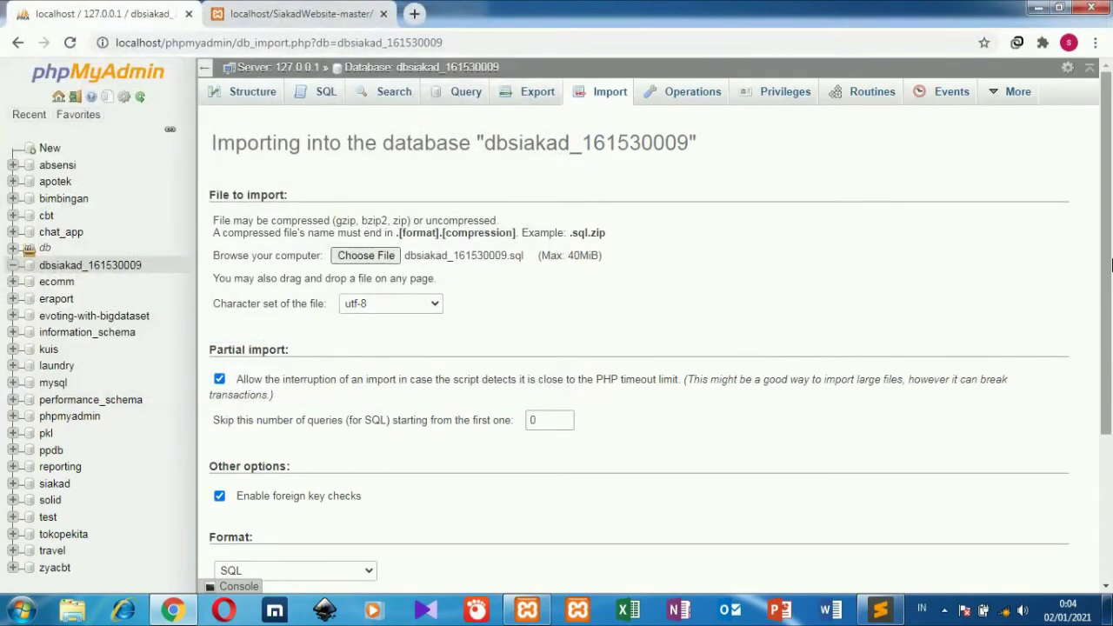
scroll(1104, 465, down, 3)
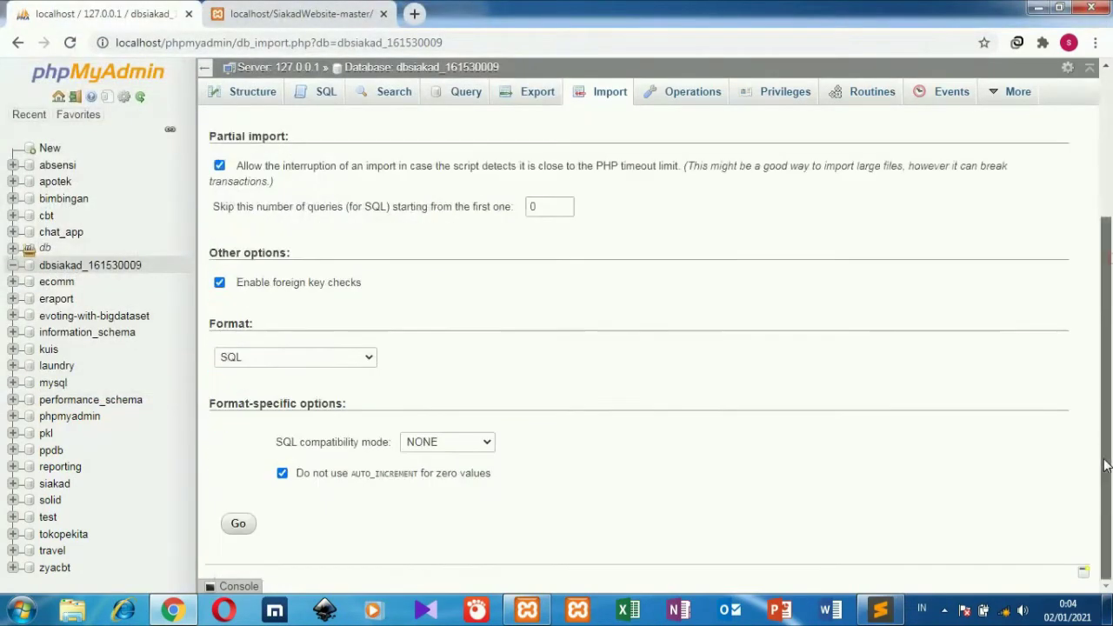
click(240, 523)
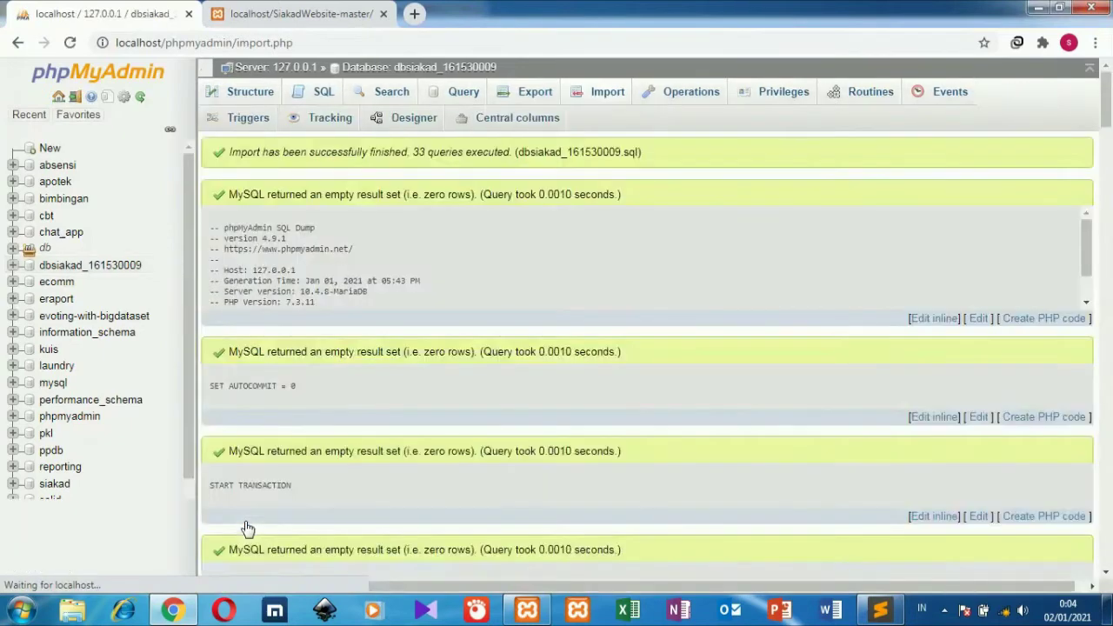
Step: Browse the tbuser table of dbsiakad_161530009 to look up the available login accounts
scroll(246, 528, down, 1)
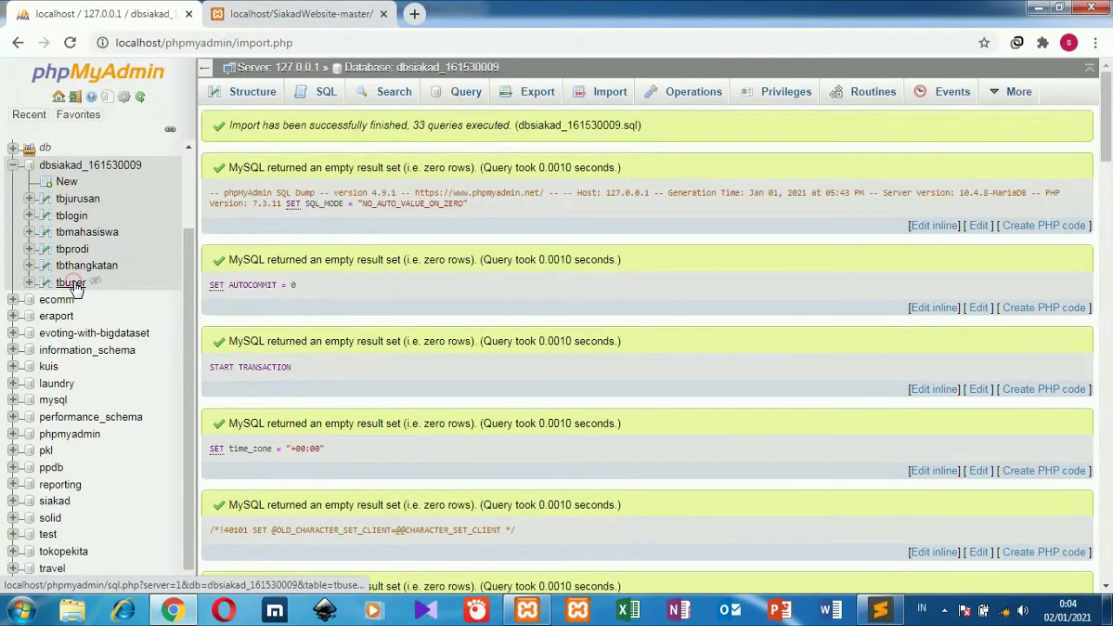
click(71, 284)
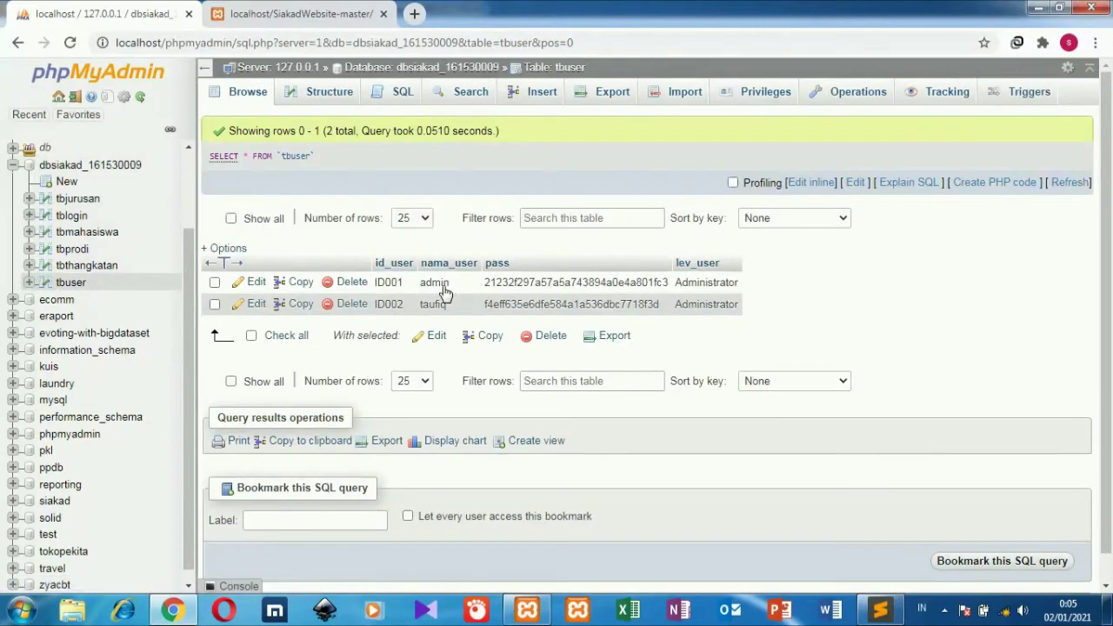
Step: Reload localhost/SiakadWebsite-master/ in the second browser tab
click(320, 8)
click(335, 43)
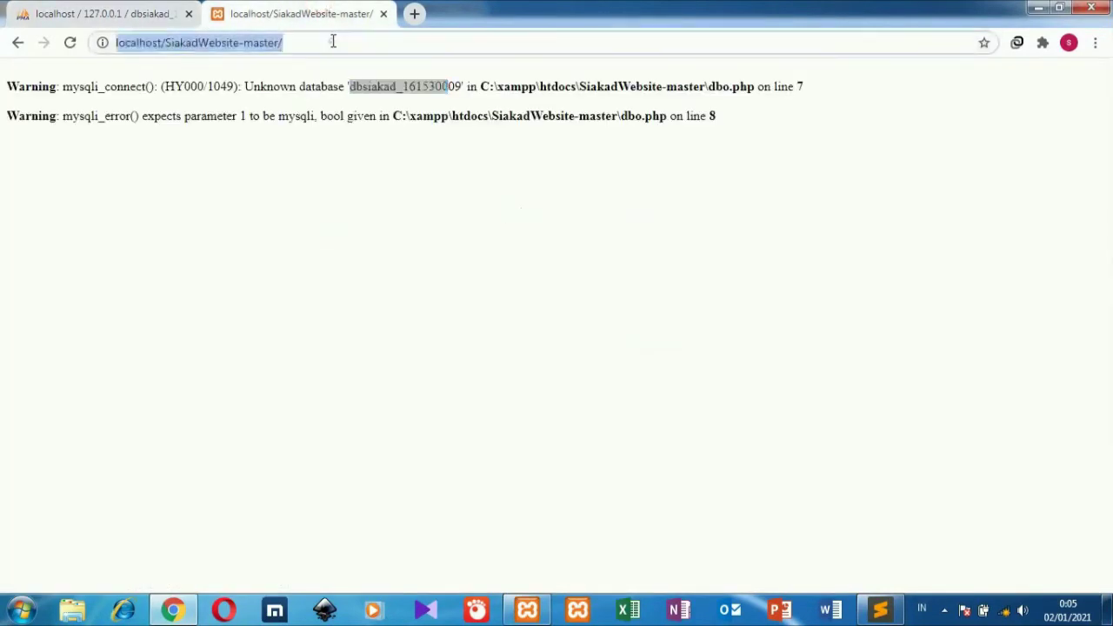
key(Return)
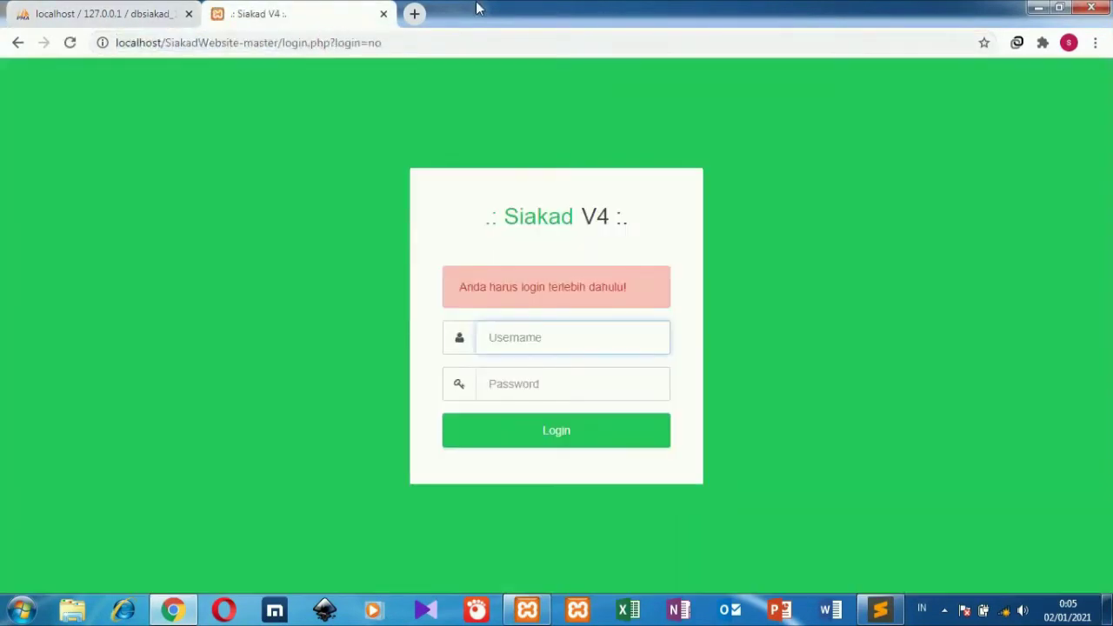
Step: Log in to Siakad V4 with the username admin and the account password
text(admin)
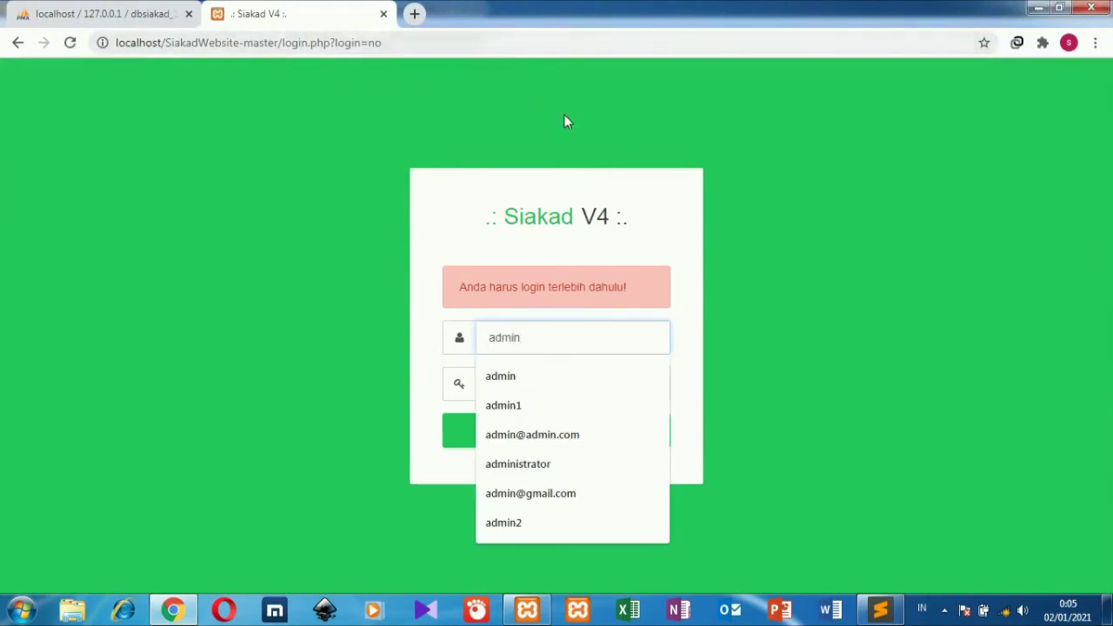
click(563, 114)
click(526, 394)
text(ad)
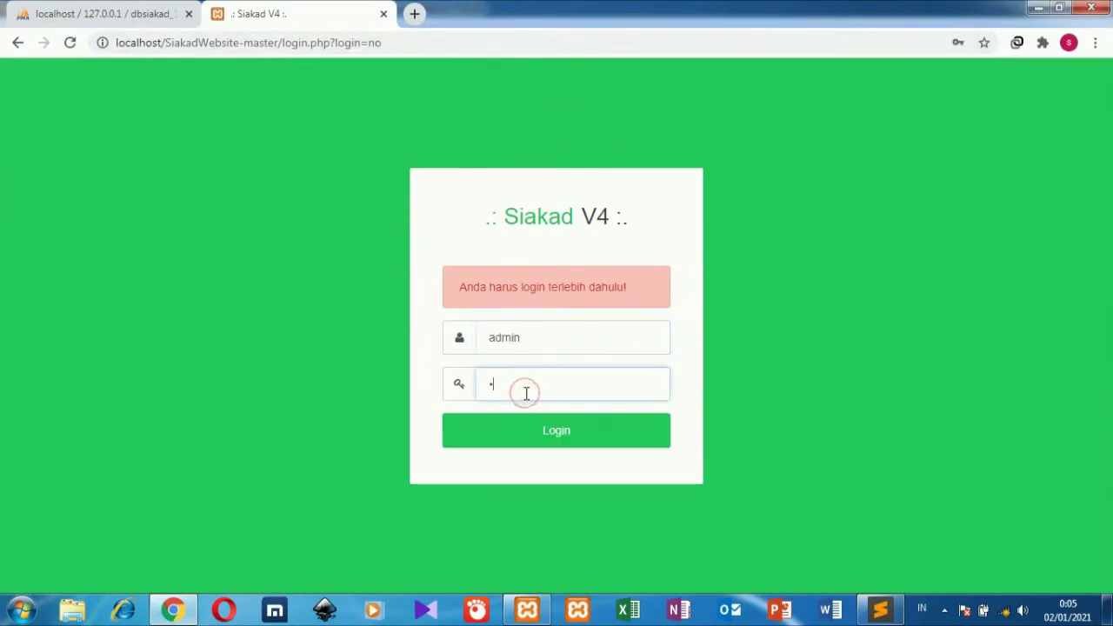
text(min)
key(Return)
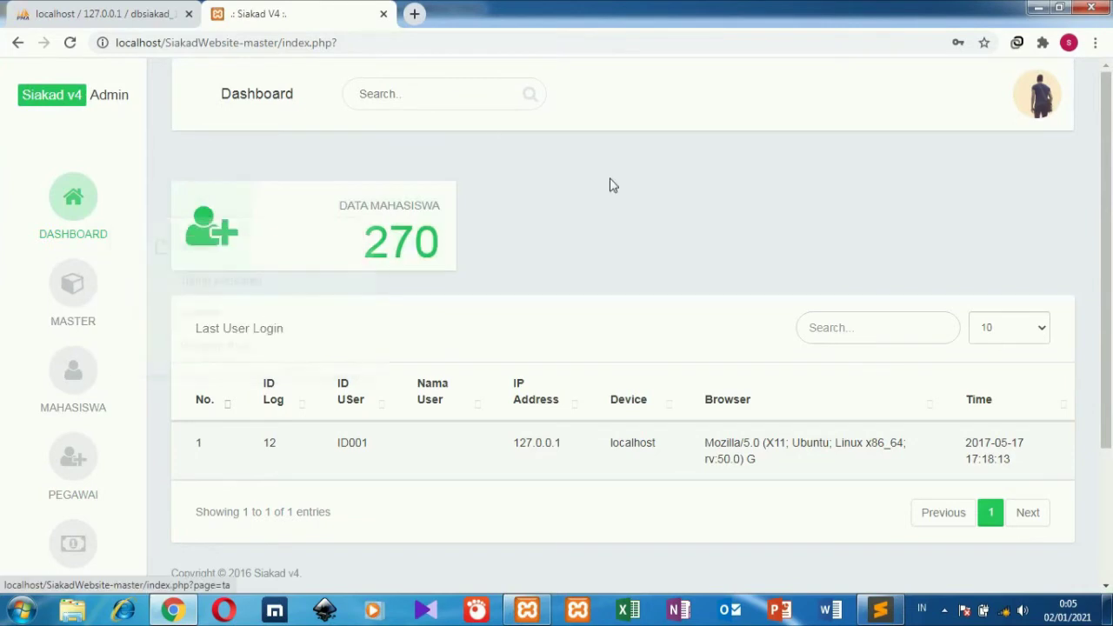
Step: Open the admin profile options on the dashboard and choose Setting
click(1008, 106)
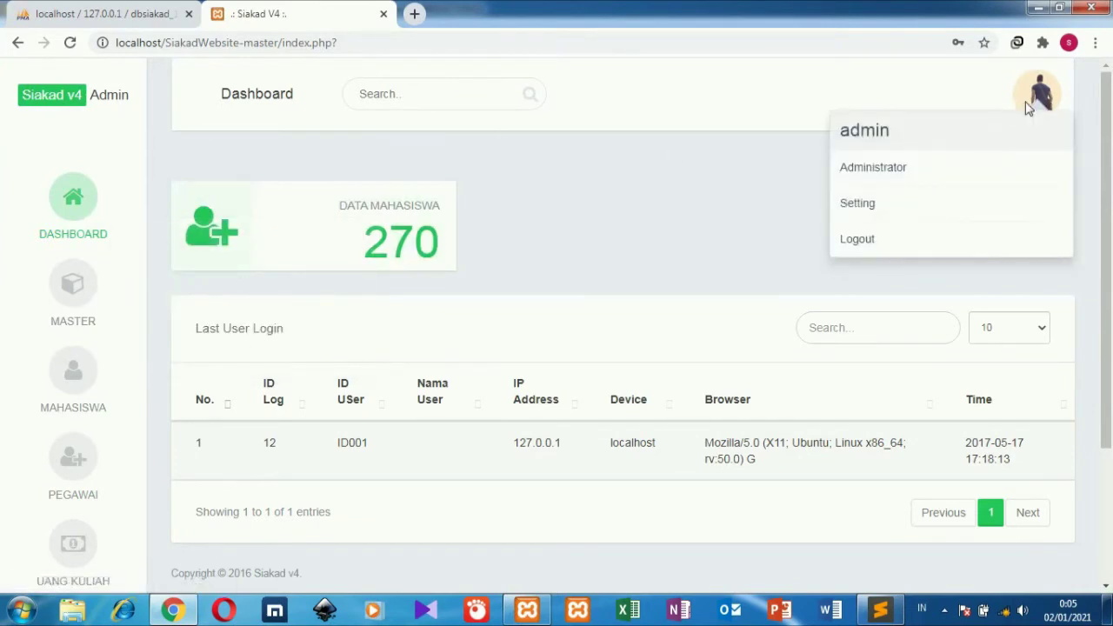
click(884, 202)
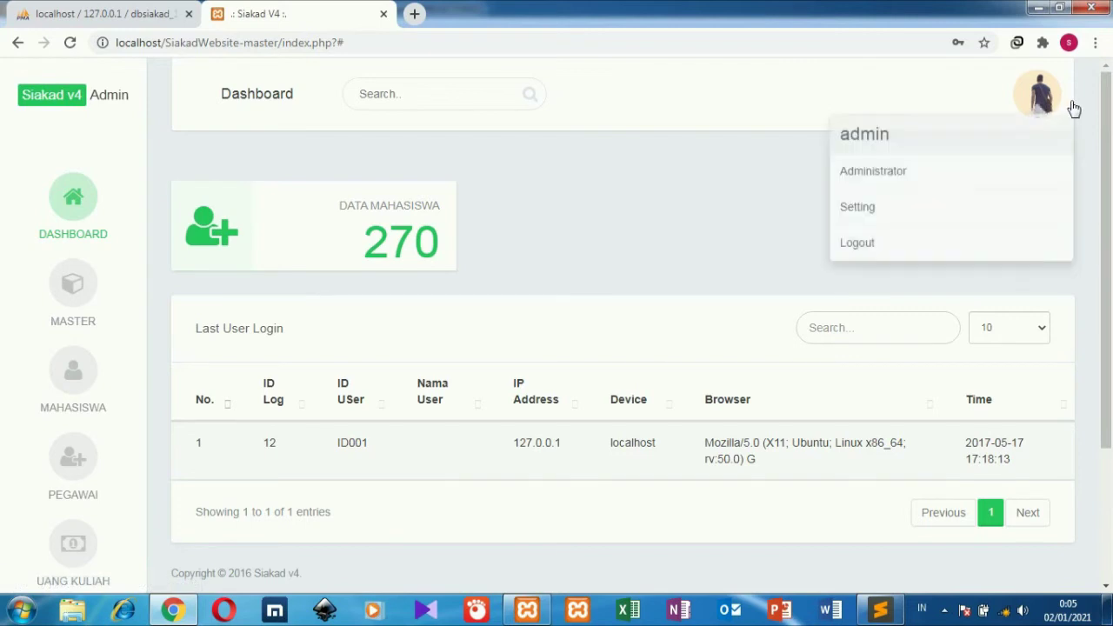
Step: Browse the Tahun Angkatan master list and open its form for adding a new entry
mouse_move(87, 325)
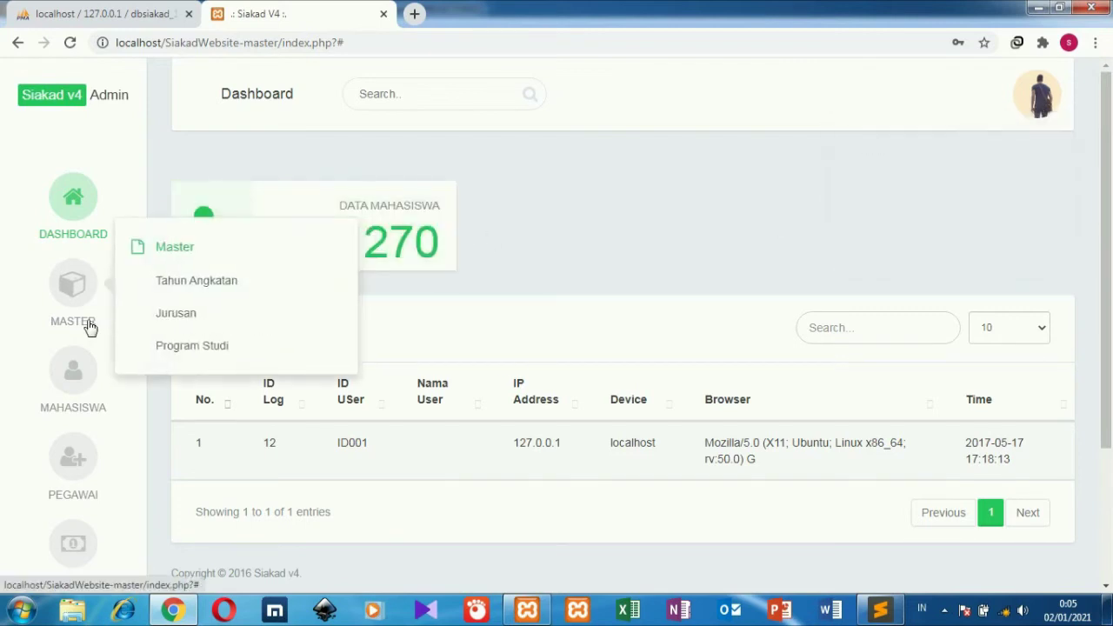
click(197, 291)
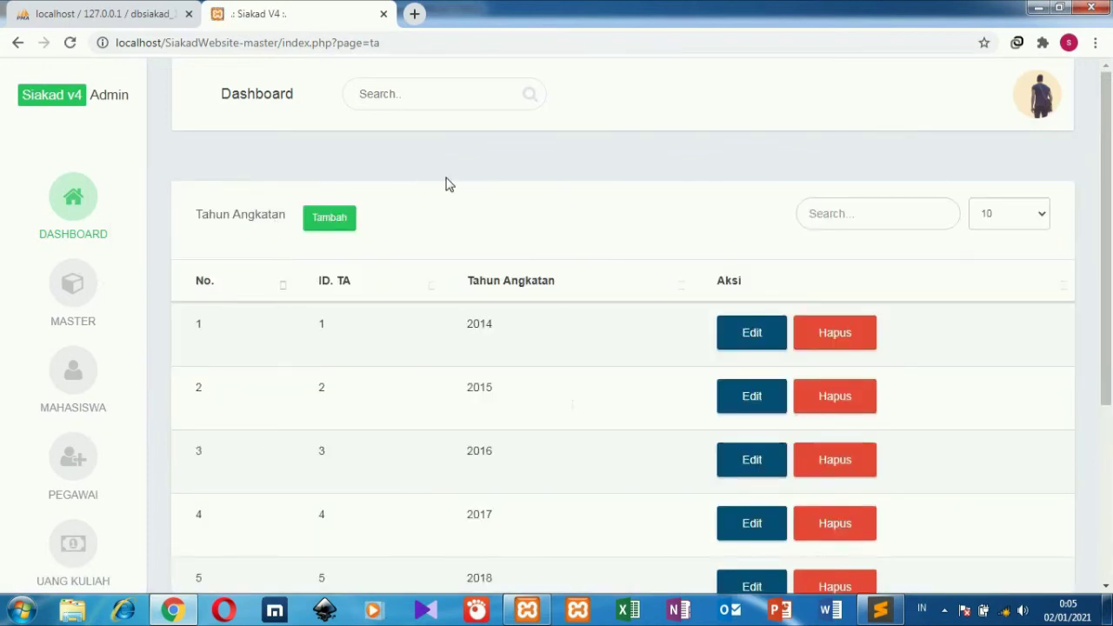
drag(1104, 325, 1077, 348)
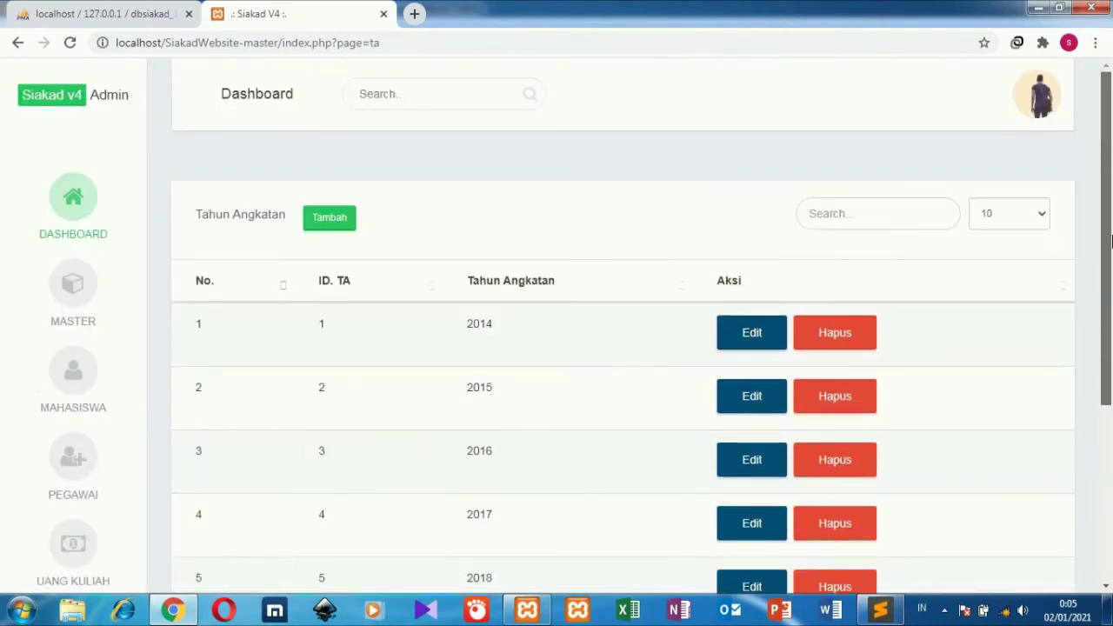
click(325, 222)
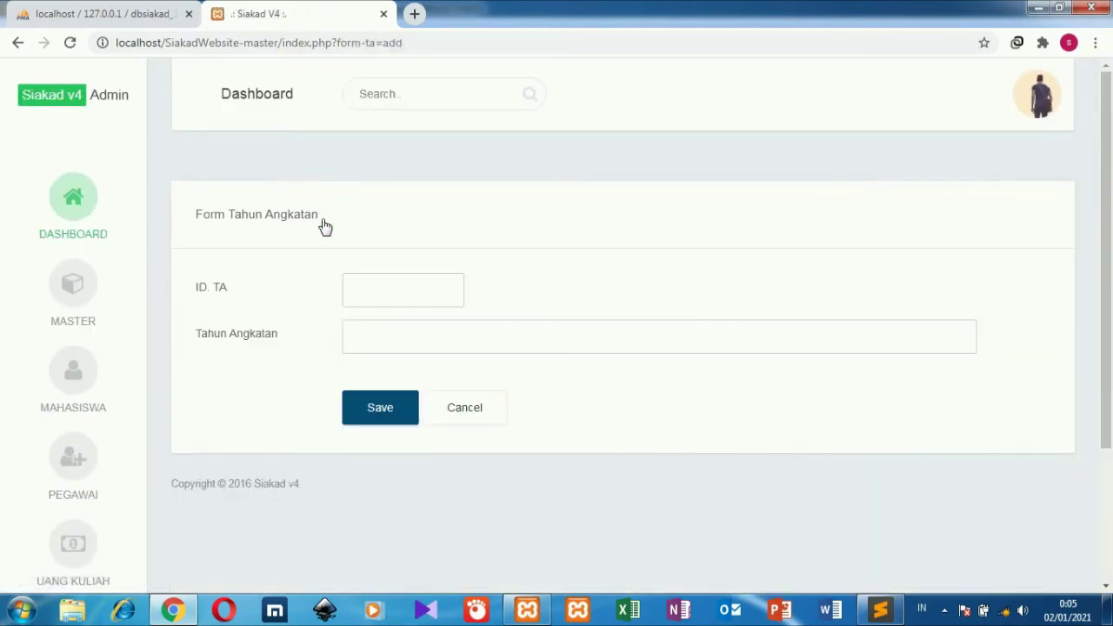
Step: Open the edit form for Teknik Kimia from the Jurusan master list and try to cancel it
mouse_move(102, 288)
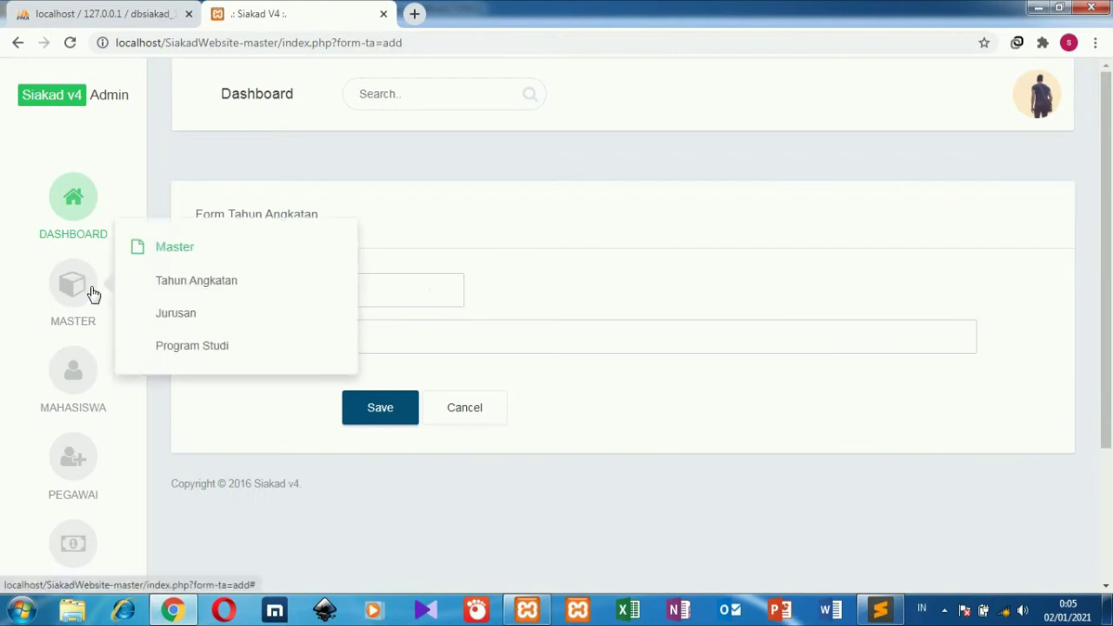
click(183, 319)
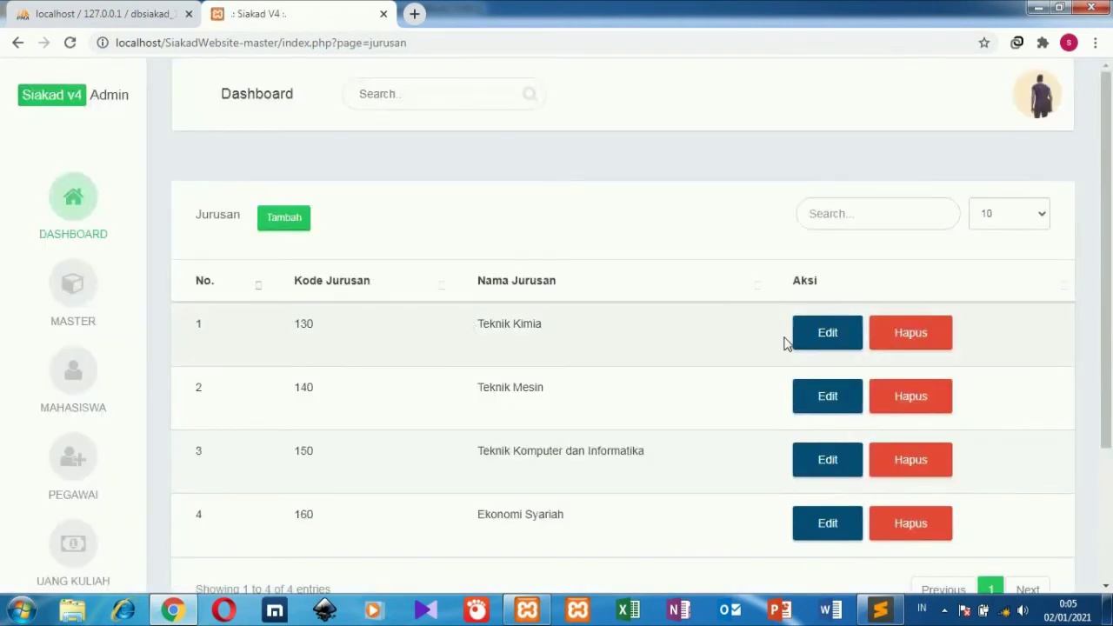
click(795, 336)
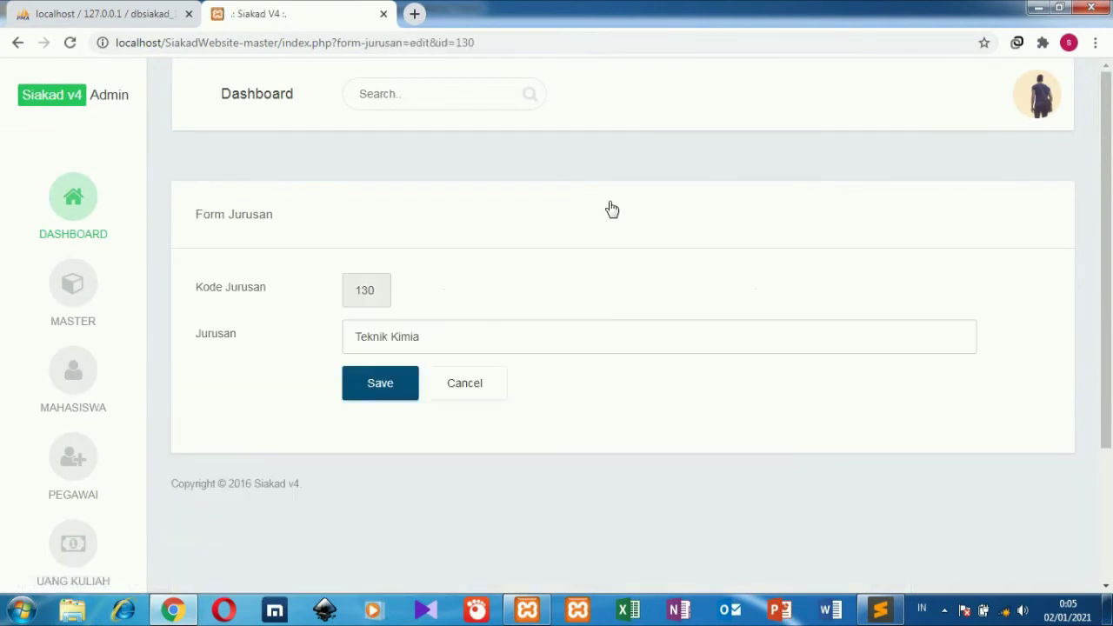
click(469, 391)
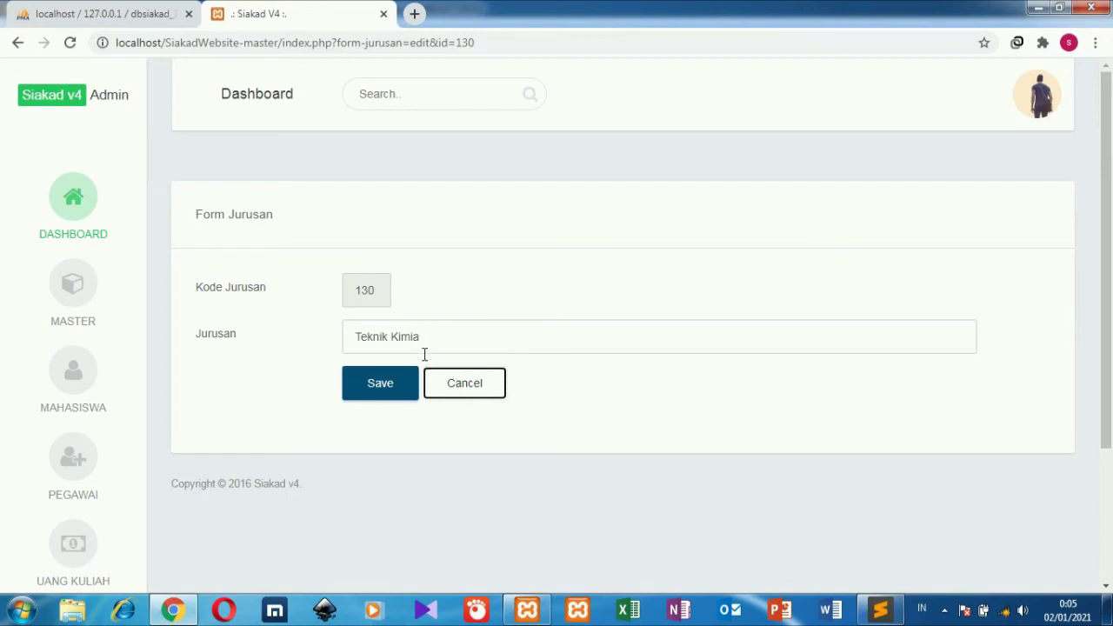
click(455, 391)
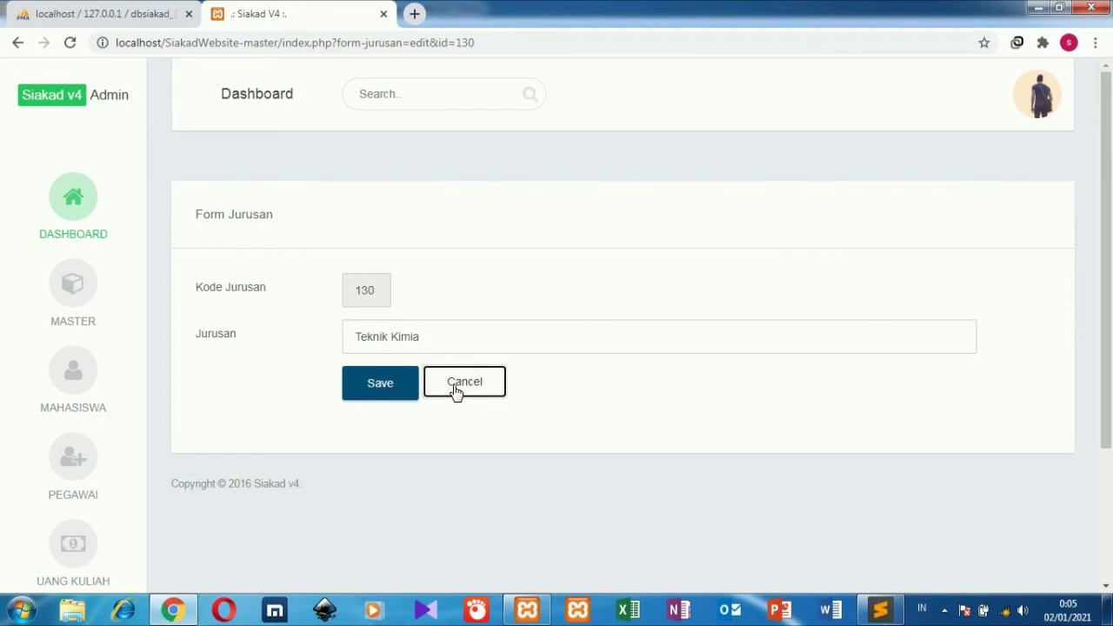
Step: View the form for adding a Jurusan entry, and open the Program Studi master list
mouse_move(95, 315)
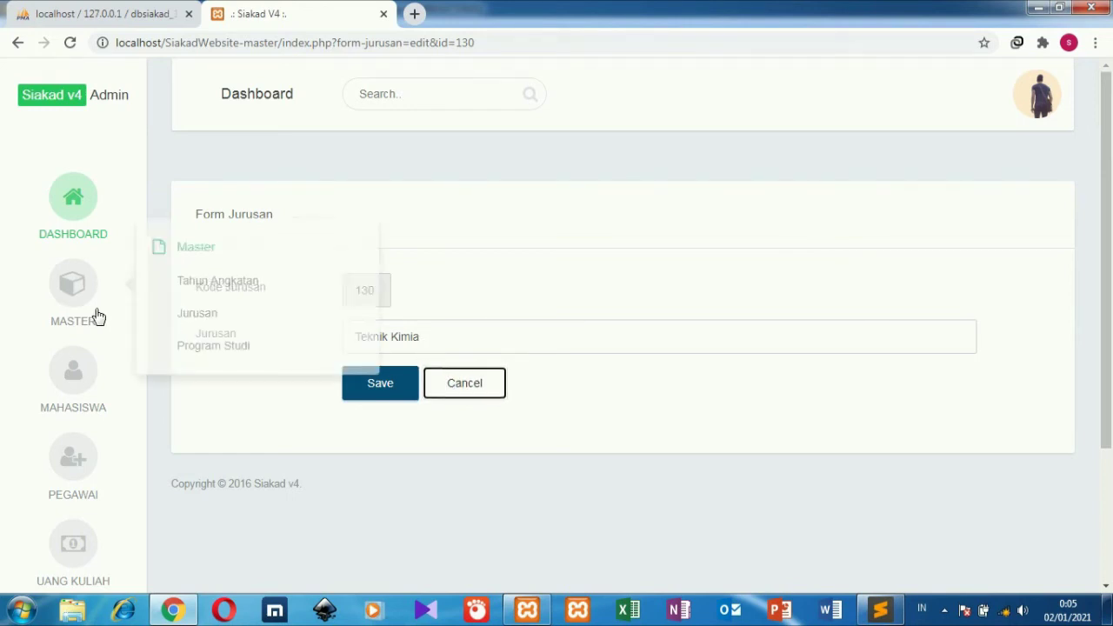
click(194, 316)
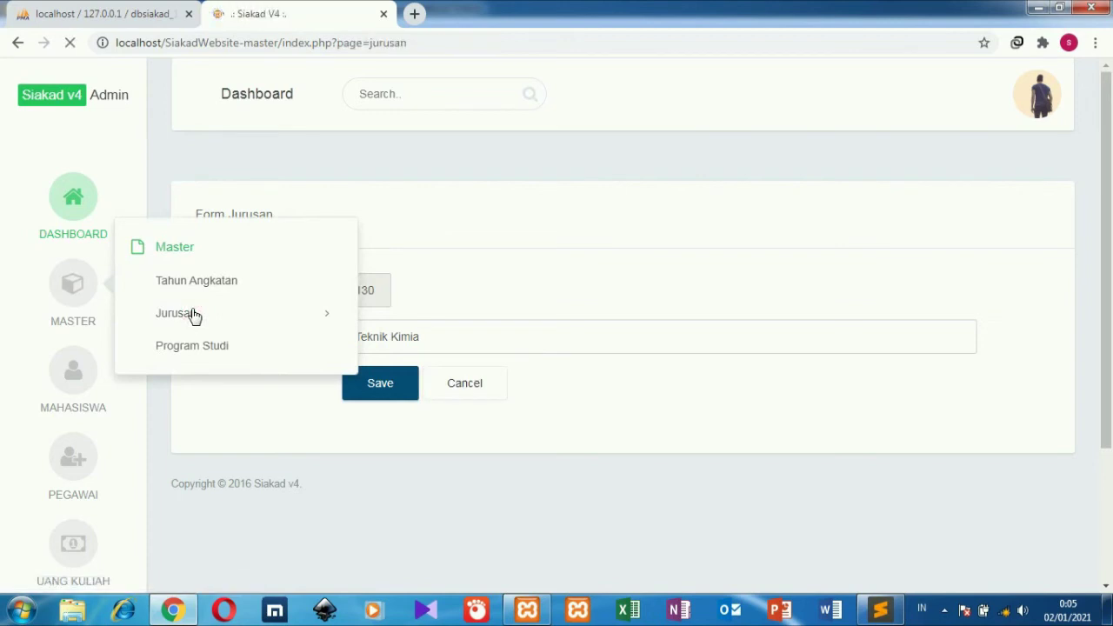
click(294, 228)
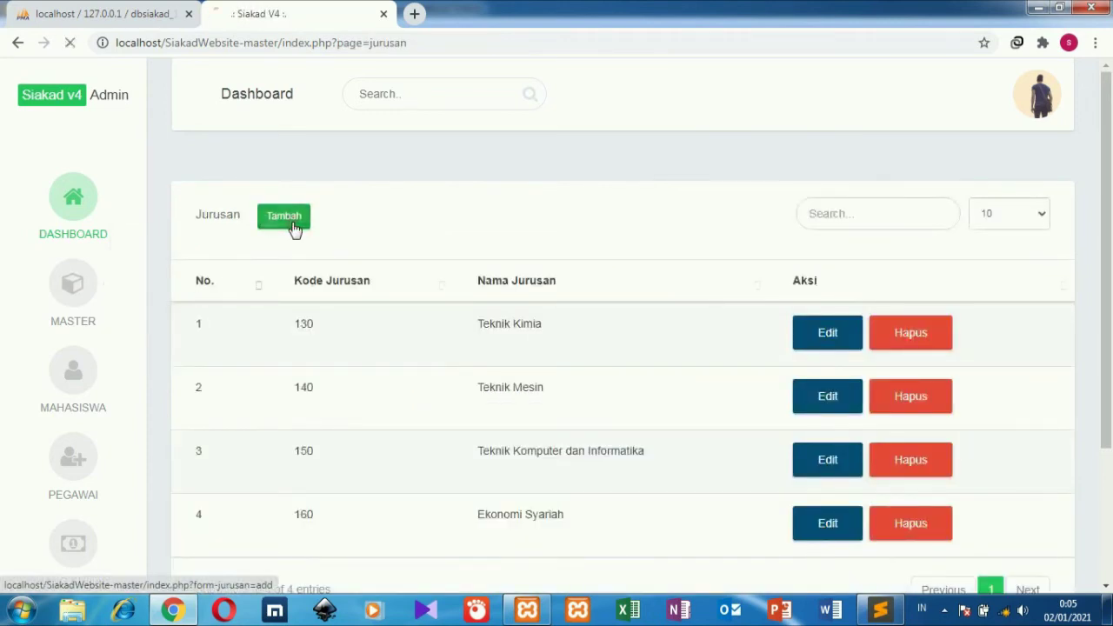
mouse_move(92, 318)
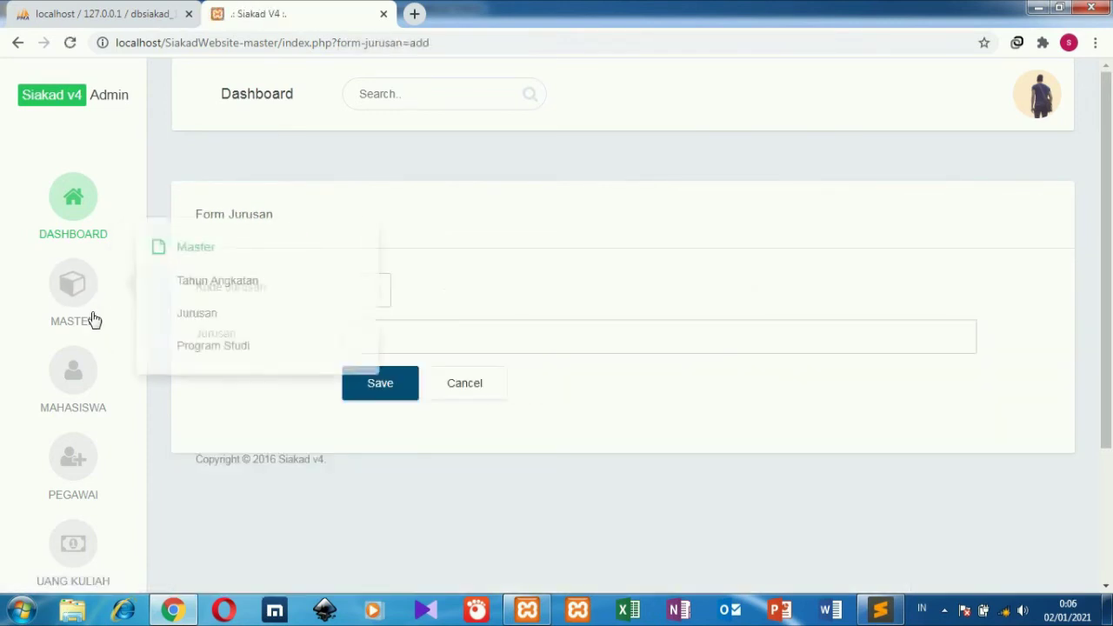
click(167, 347)
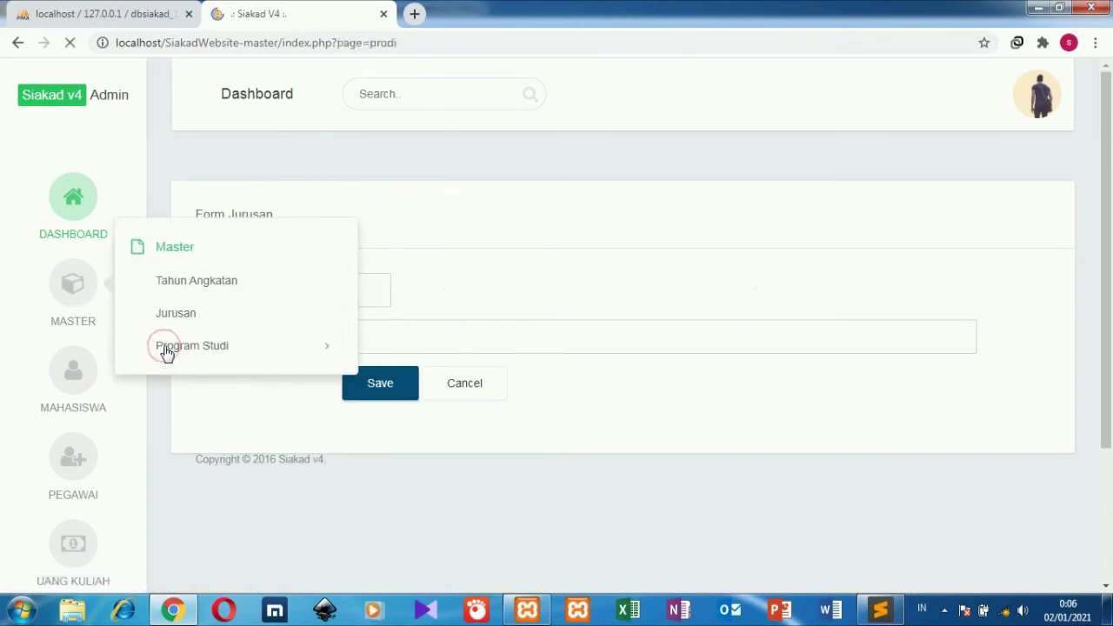
Step: Open the Data Mahasiswa page and look through the student list
mouse_move(102, 379)
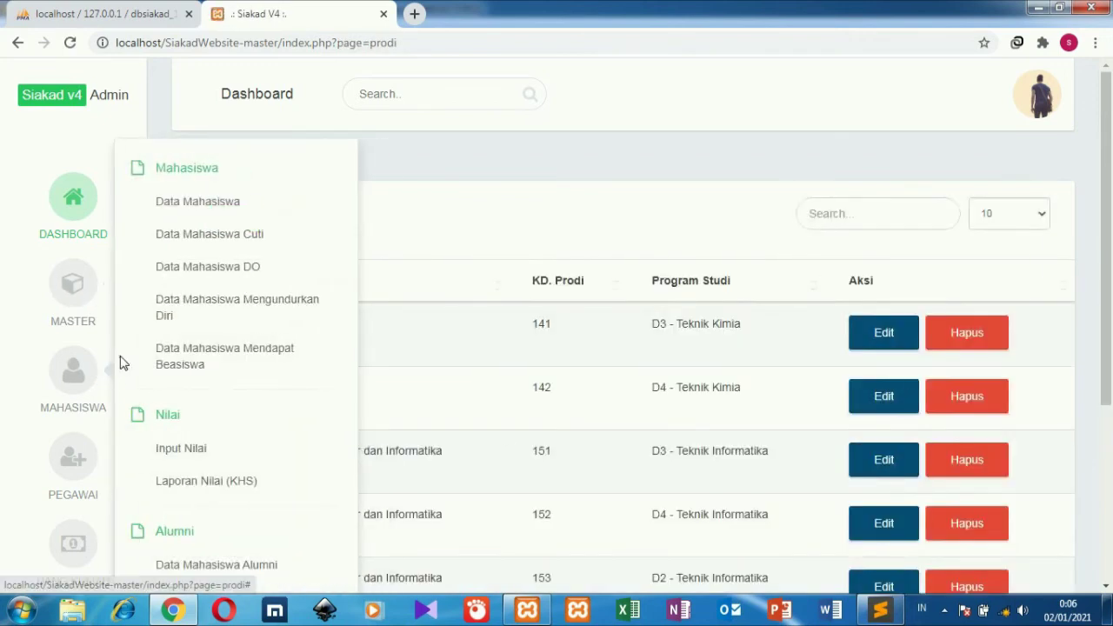
click(233, 212)
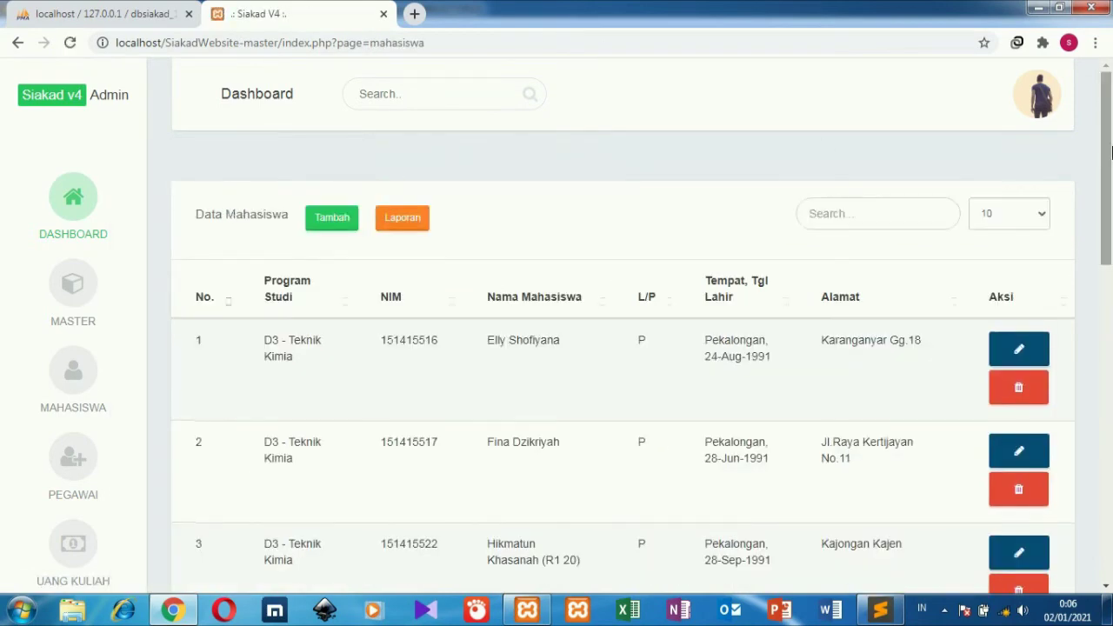
scroll(1086, 308, down, 7)
scroll(1070, 360, up, 7)
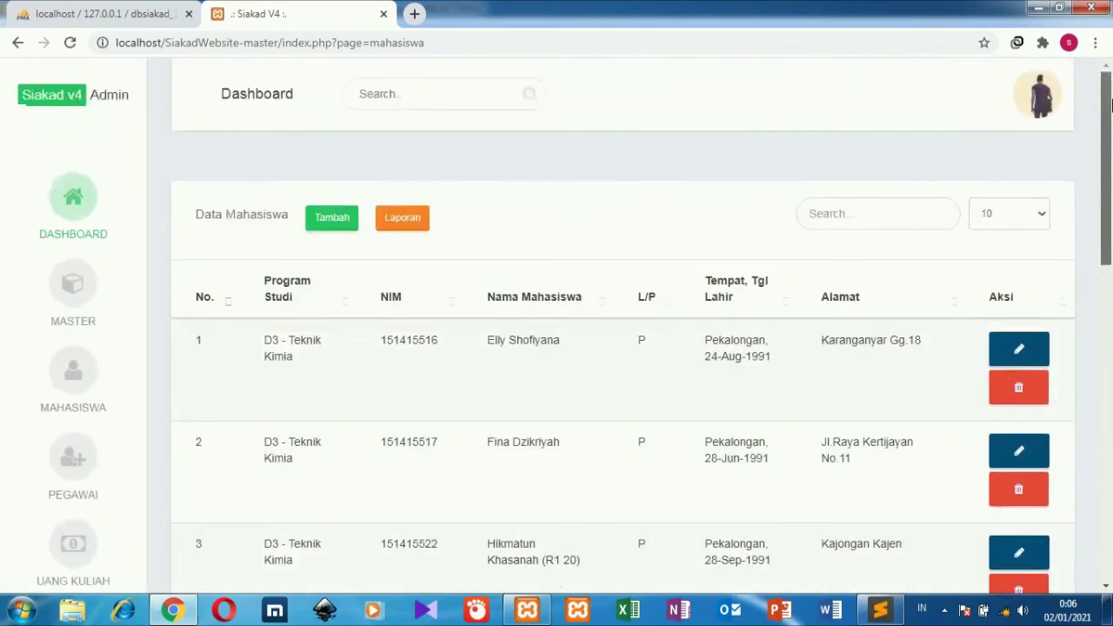
Step: Open the form for adding a student and check its Program Studi choices
click(345, 219)
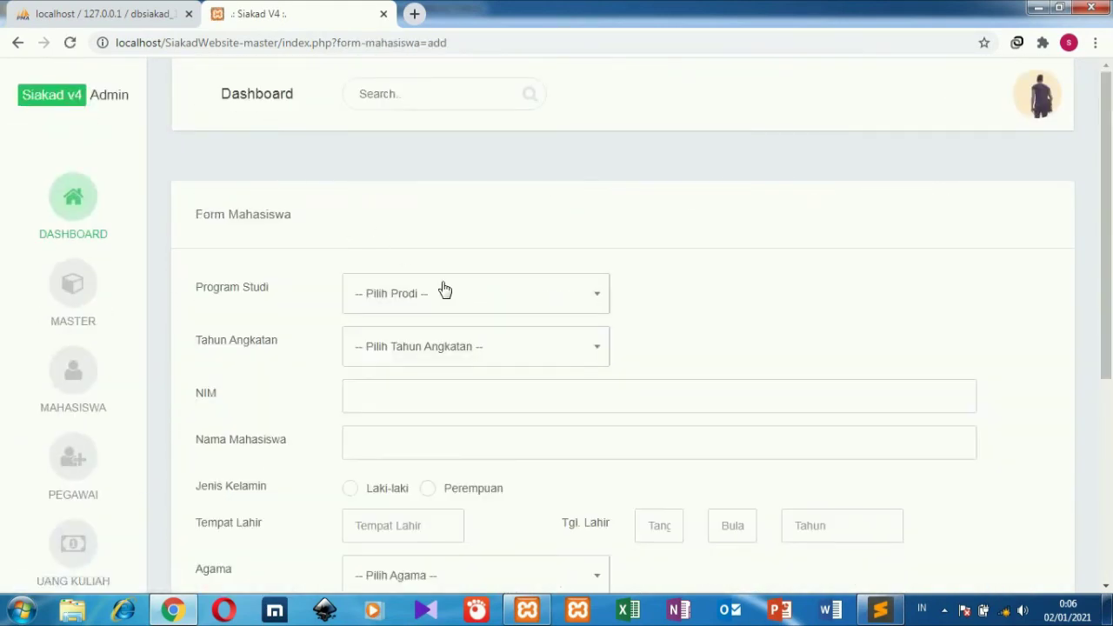
click(444, 289)
click(444, 289)
Step: Open the Data Pegawai page under Kepegawaian and look over its contents
mouse_move(84, 479)
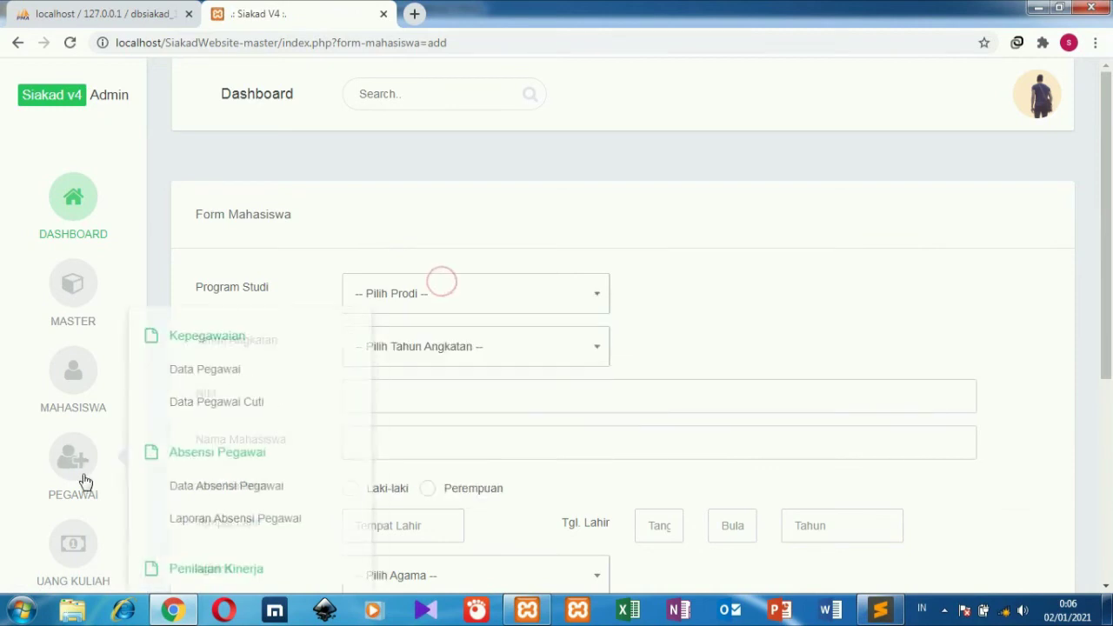
click(204, 372)
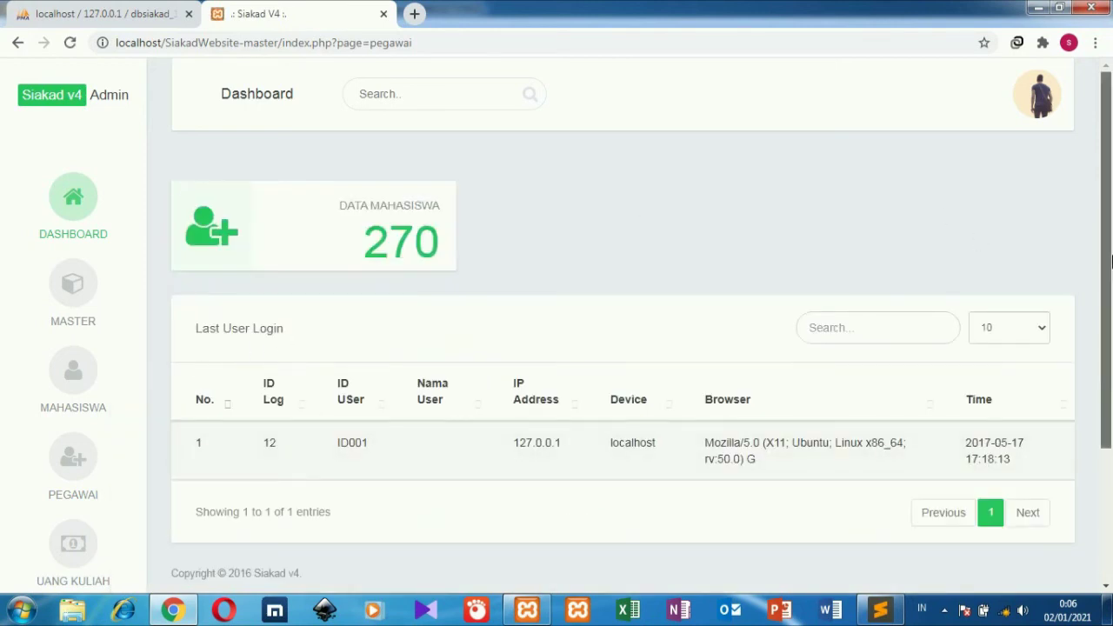
scroll(1026, 261, down, 2)
scroll(1026, 261, up, 2)
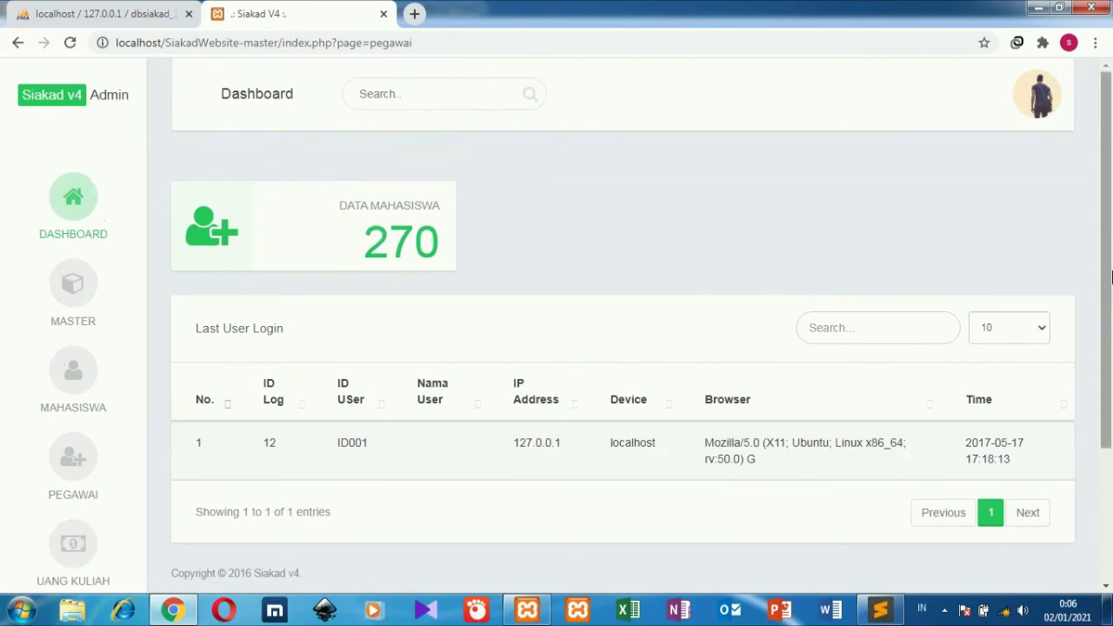
Step: Open the Data Master Tahun Akademik page in the Akademik section
drag(1105, 348, 1097, 481)
mouse_move(63, 451)
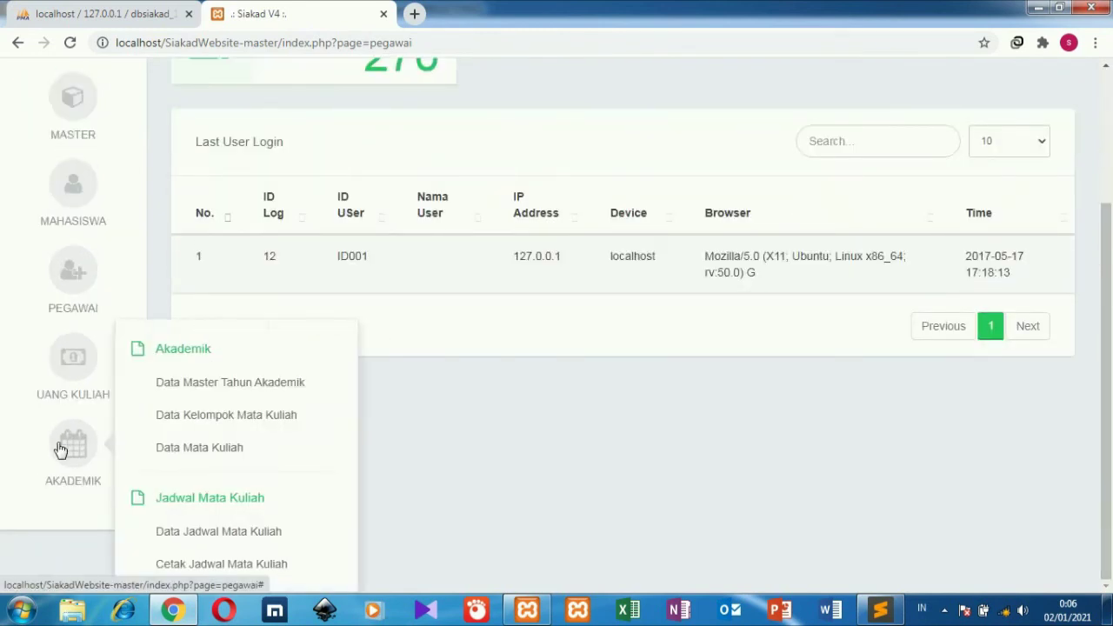
click(209, 390)
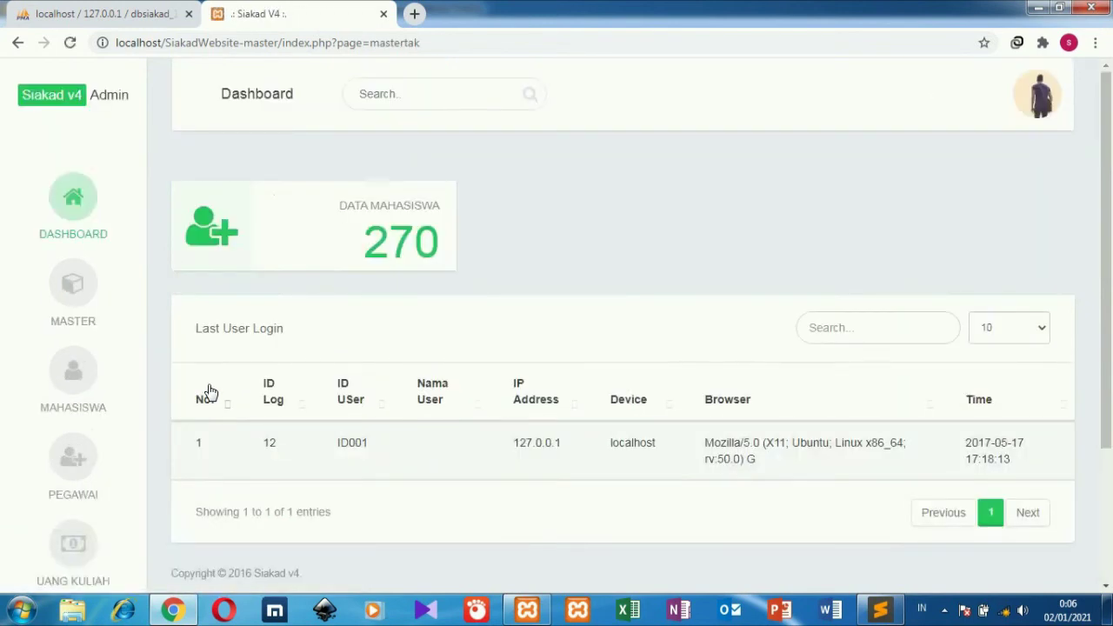
Step: Open the Administrator user list, view the edit form of the admin user, and return to the list
mouse_move(1021, 131)
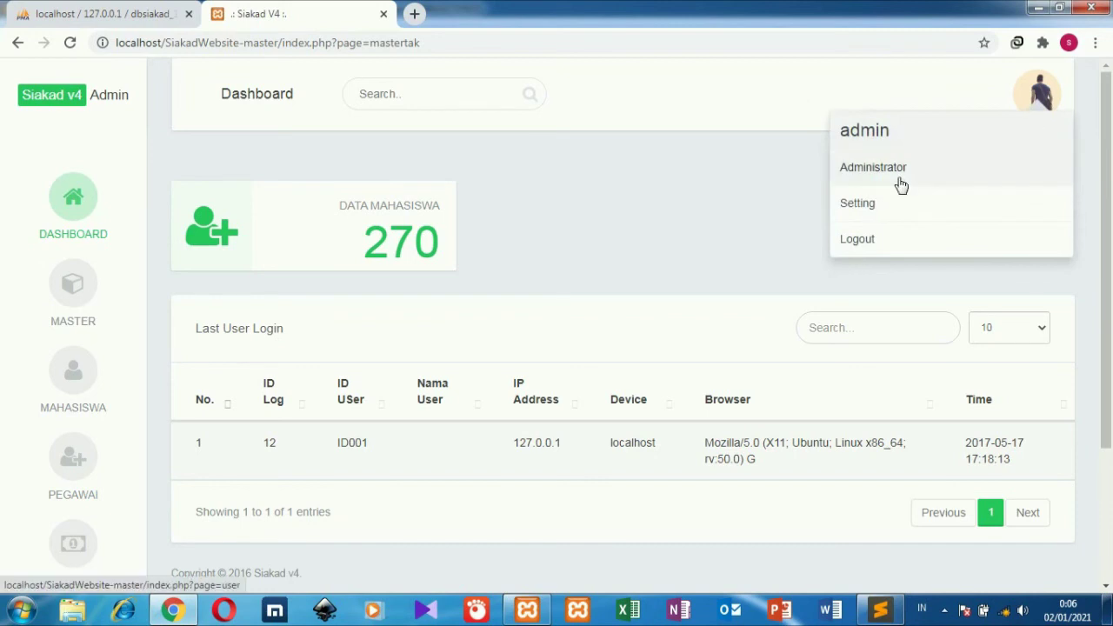
click(904, 173)
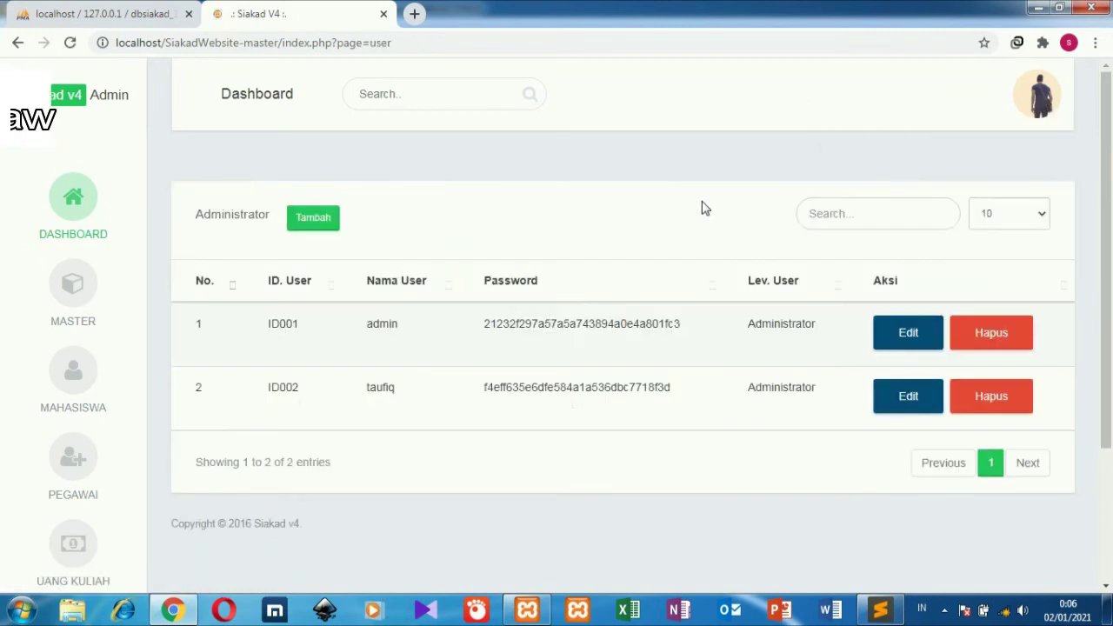
click(904, 339)
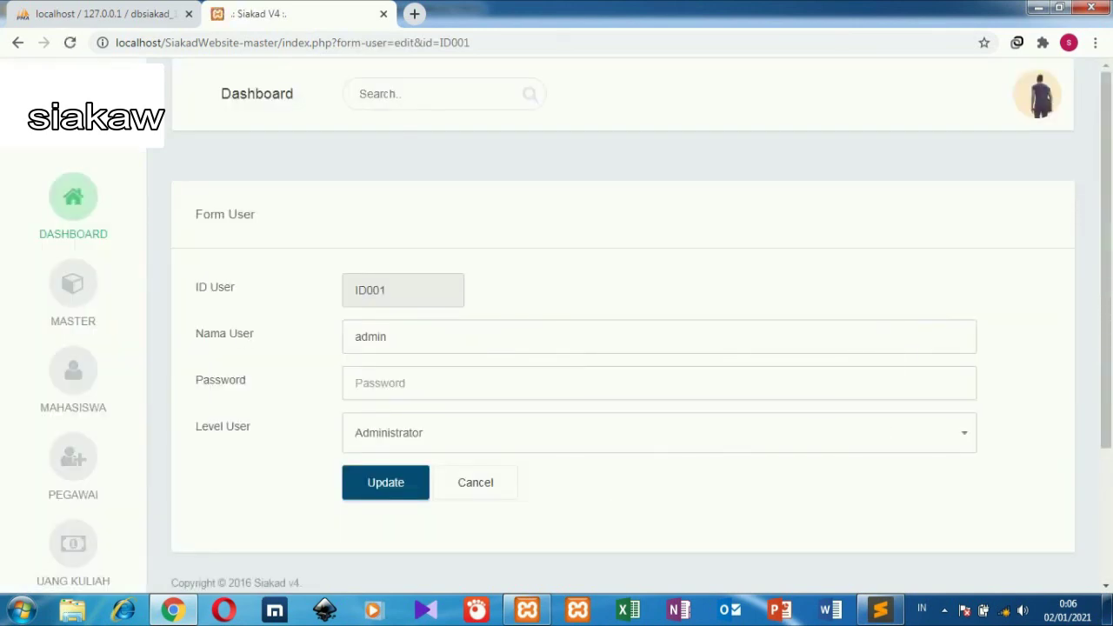
click(18, 43)
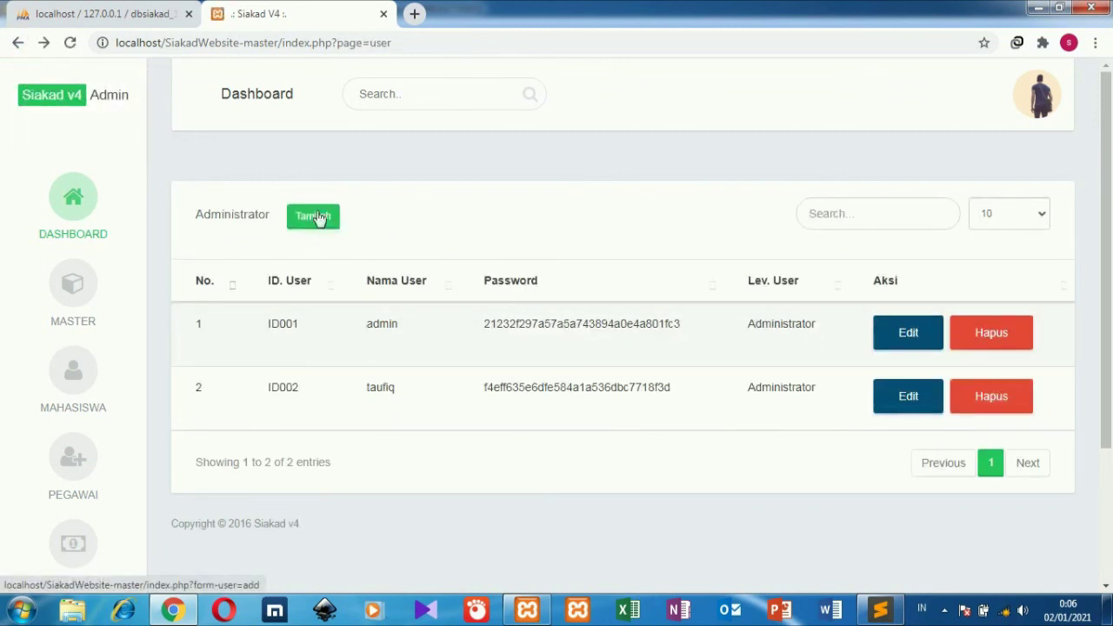
Step: Open the form for adding an administrator user and check its Level User choices
click(313, 217)
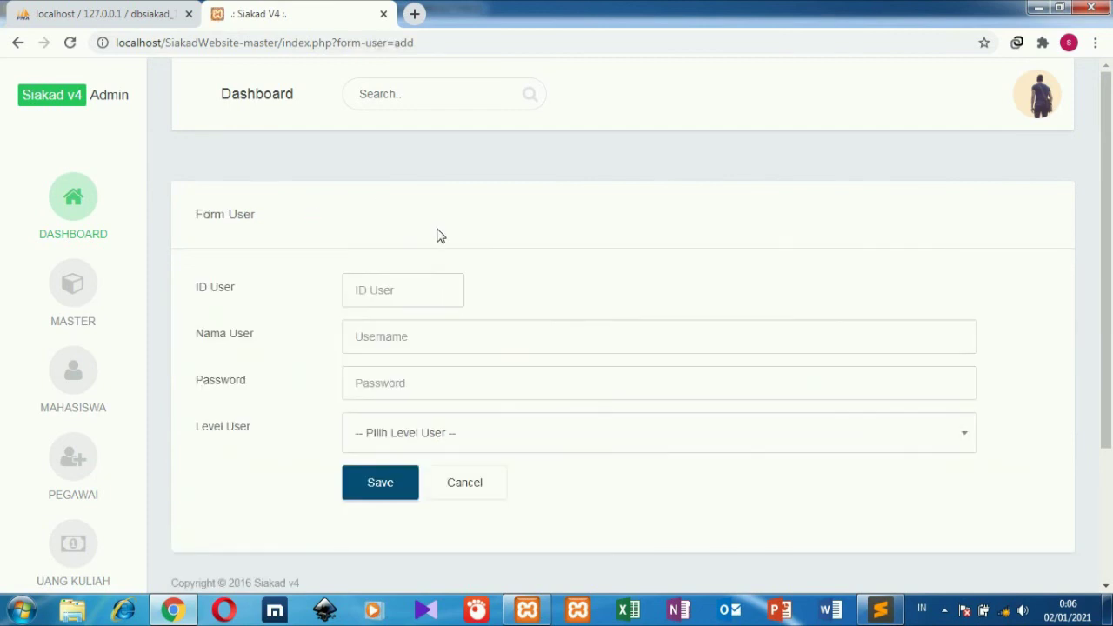
click(519, 451)
click(517, 448)
Step: Log out of the admin account
click(1045, 113)
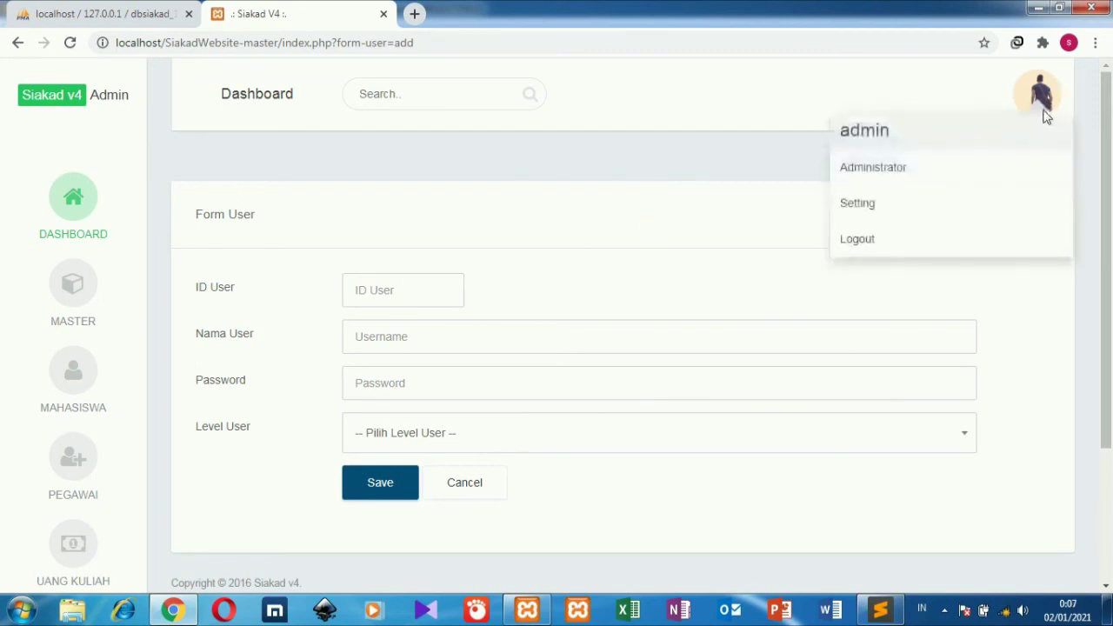
click(904, 242)
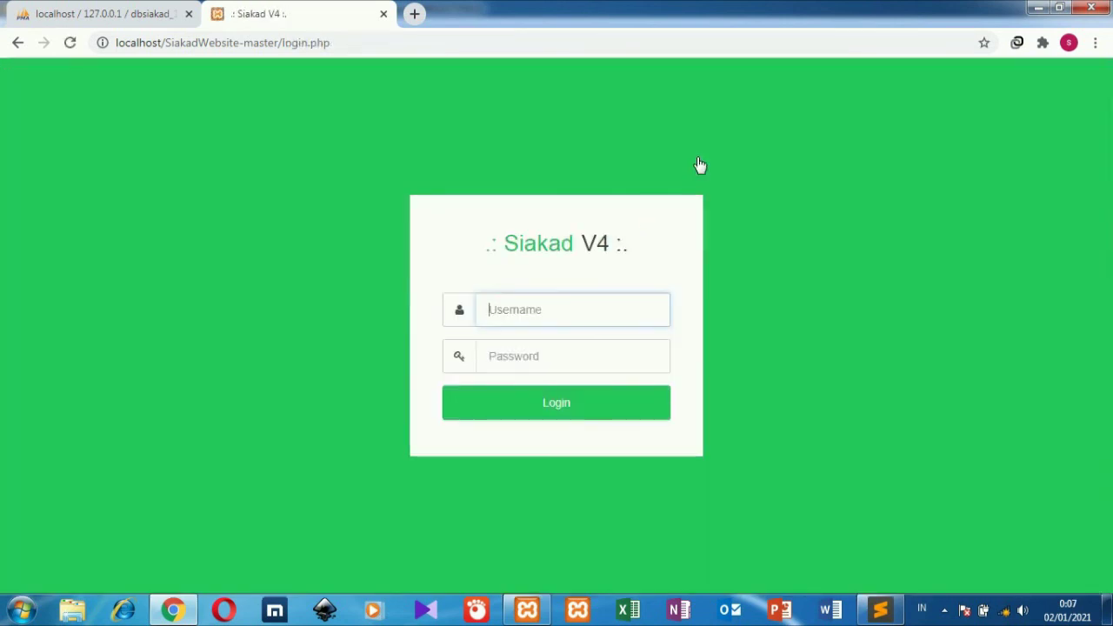
click(699, 163)
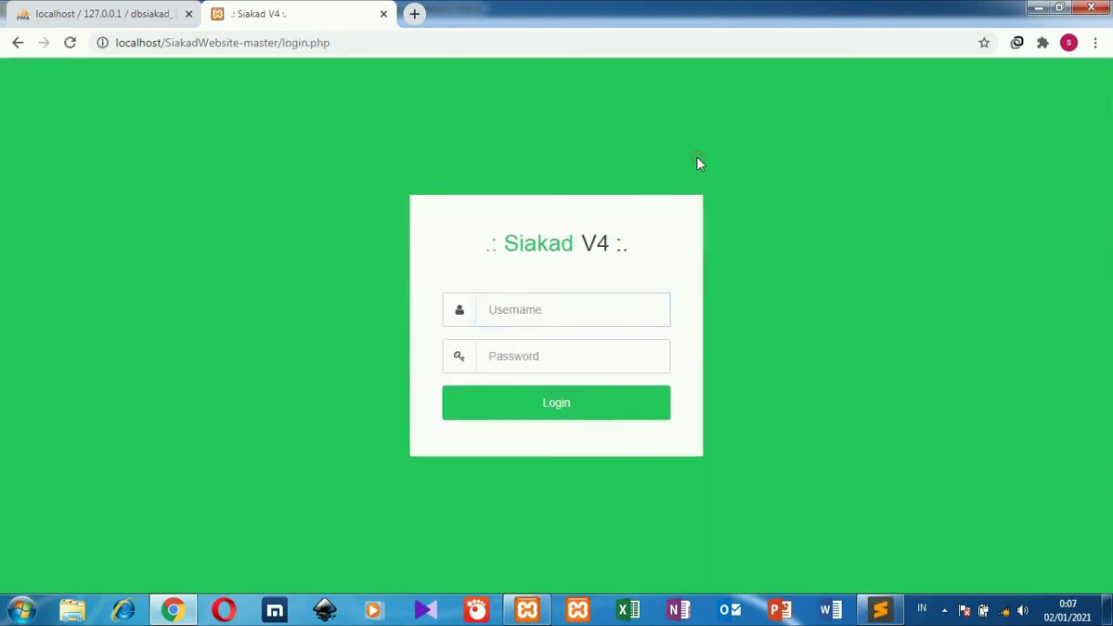